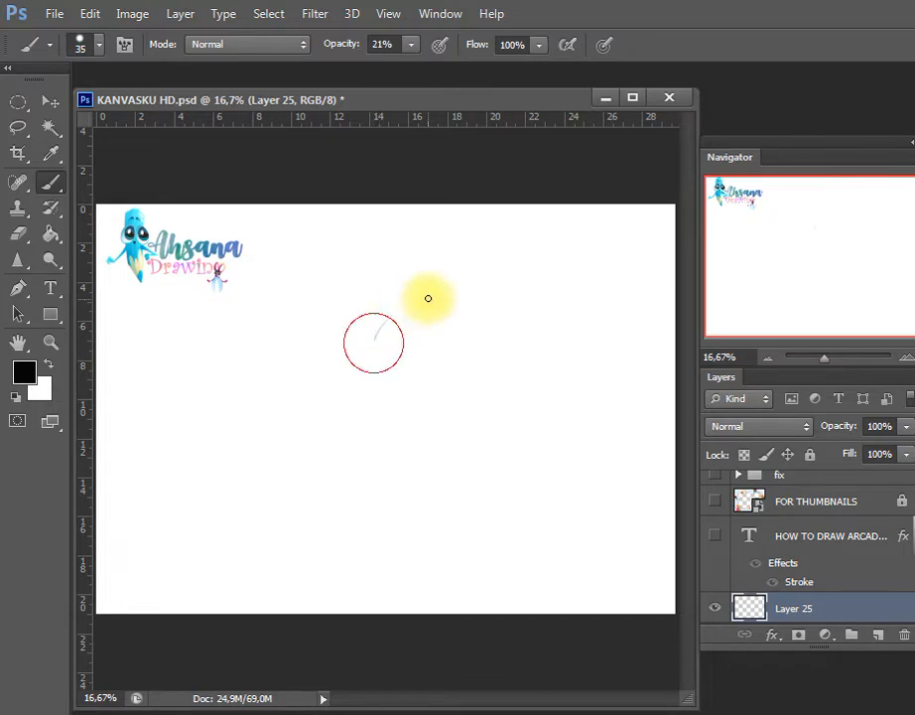
{"action": "mouse_move", "coordinate": [375, 340]}
{"action": "left_mouse_down"}
{"action": "mouse_move", "coordinate": [444, 306]}
{"action": "mouse_move", "coordinate": [474, 313]}
{"action": "left_mouse_up"}
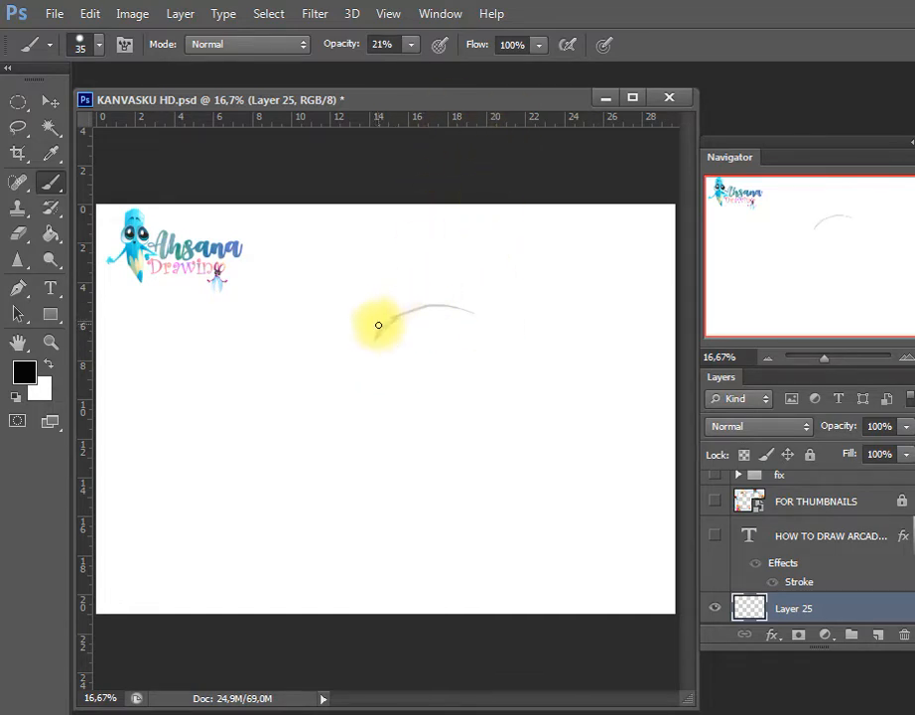
{"action": "key", "text": "ctrl+alt+z"}
{"action": "key", "text": "ctrl+alt+z"}
Sketch the chick's head arc, beak and eye, and narrow the sketch to about 89% width while shifting it slightly up and left
{"action": "left_click_drag", "start_coordinate": [376, 337], "coordinate": [504, 299]}
{"action": "mouse_move", "coordinate": [376, 334]}
{"action": "left_mouse_down"}
{"action": "mouse_move", "coordinate": [354, 374]}
{"action": "mouse_move", "coordinate": [386, 372]}
{"action": "mouse_move", "coordinate": [369, 386]}
{"action": "mouse_move", "coordinate": [402, 374]}
{"action": "mouse_move", "coordinate": [379, 350]}
{"action": "left_mouse_up"}
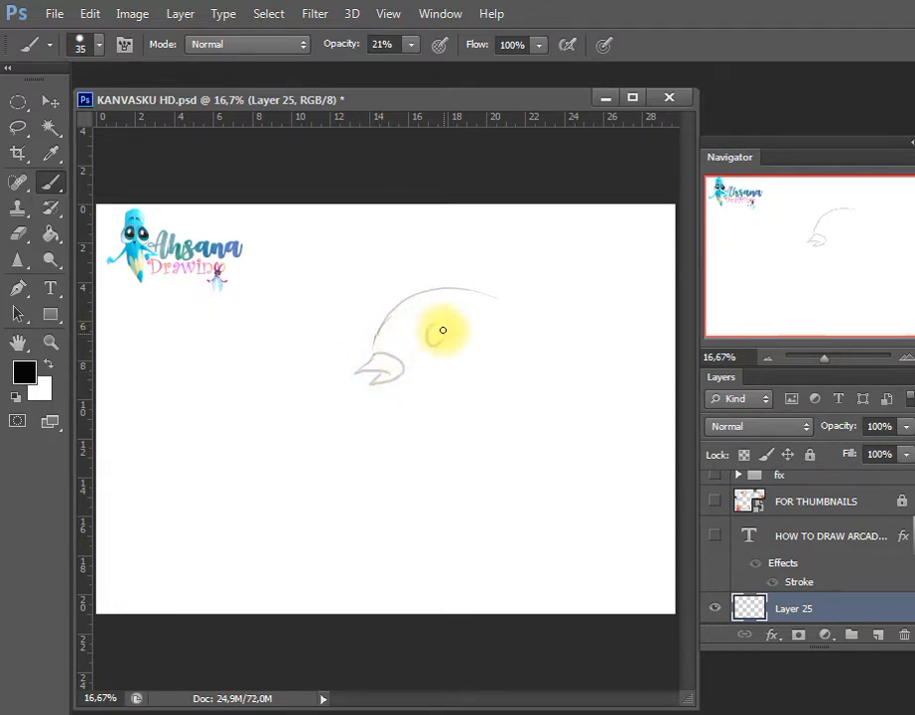
{"action": "key", "text": "ctrl+t"}
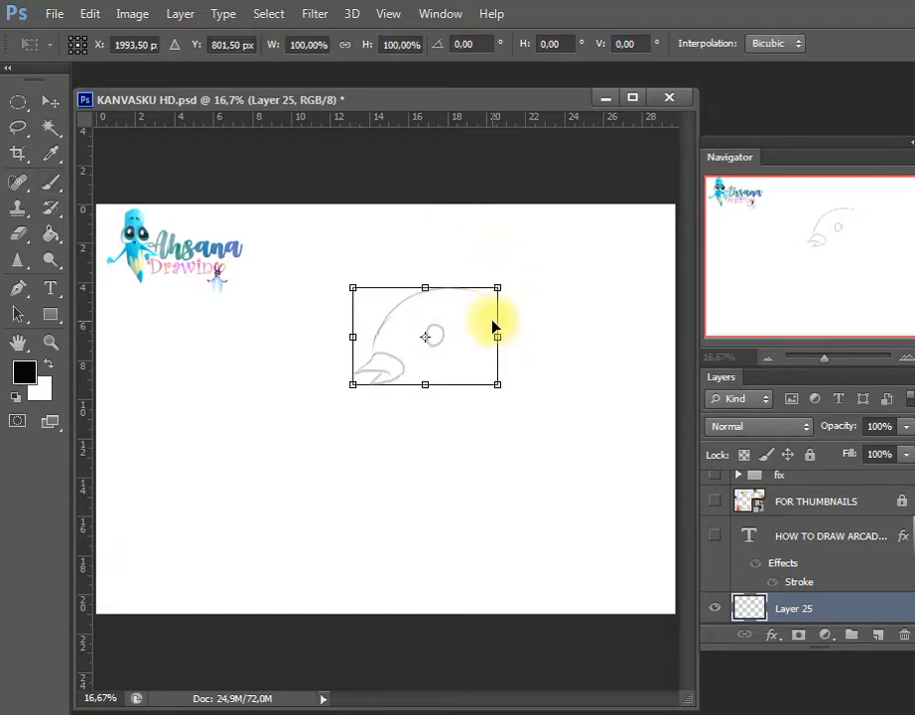
{"action": "mouse_move", "coordinate": [496, 336]}
{"action": "left_mouse_down"}
{"action": "mouse_move", "coordinate": [484, 336]}
{"action": "mouse_move", "coordinate": [471, 313]}
{"action": "left_mouse_up"}
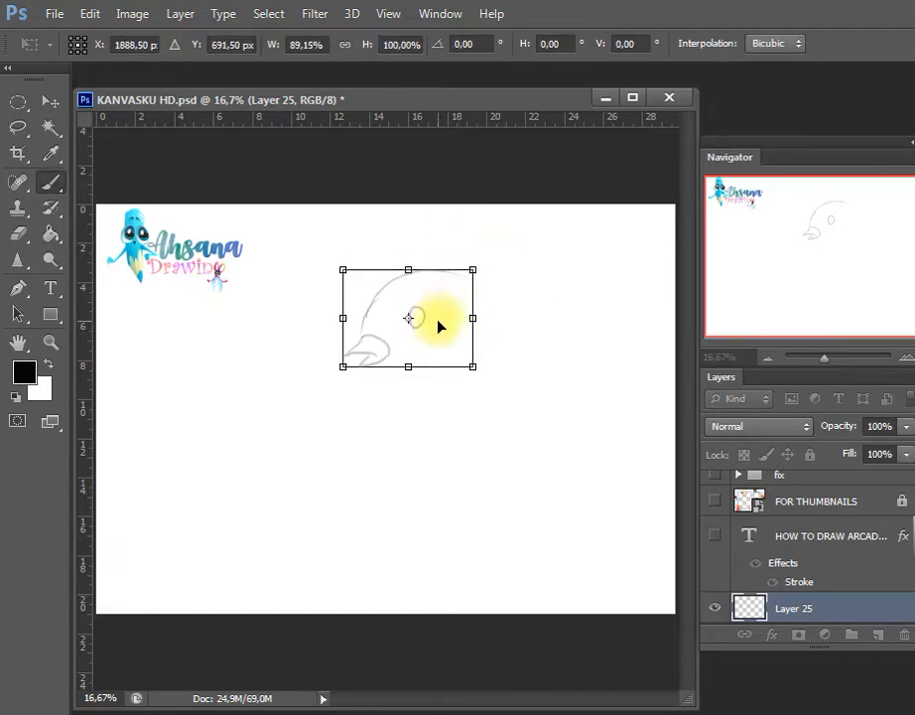
{"action": "key", "text": "Return"}
Sketch the chick's body outline from throat and belly around the back of the head to a pointed tail, with a feathered wing inside
{"action": "key", "text": "b"}
{"action": "mouse_move", "coordinate": [364, 367]}
{"action": "left_mouse_down"}
{"action": "mouse_move", "coordinate": [412, 391]}
{"action": "mouse_move", "coordinate": [411, 407]}
{"action": "mouse_move", "coordinate": [389, 382]}
{"action": "mouse_move", "coordinate": [387, 416]}
{"action": "mouse_move", "coordinate": [421, 490]}
{"action": "mouse_move", "coordinate": [417, 439]}
{"action": "mouse_move", "coordinate": [395, 460]}
{"action": "mouse_move", "coordinate": [450, 511]}
{"action": "left_mouse_up"}
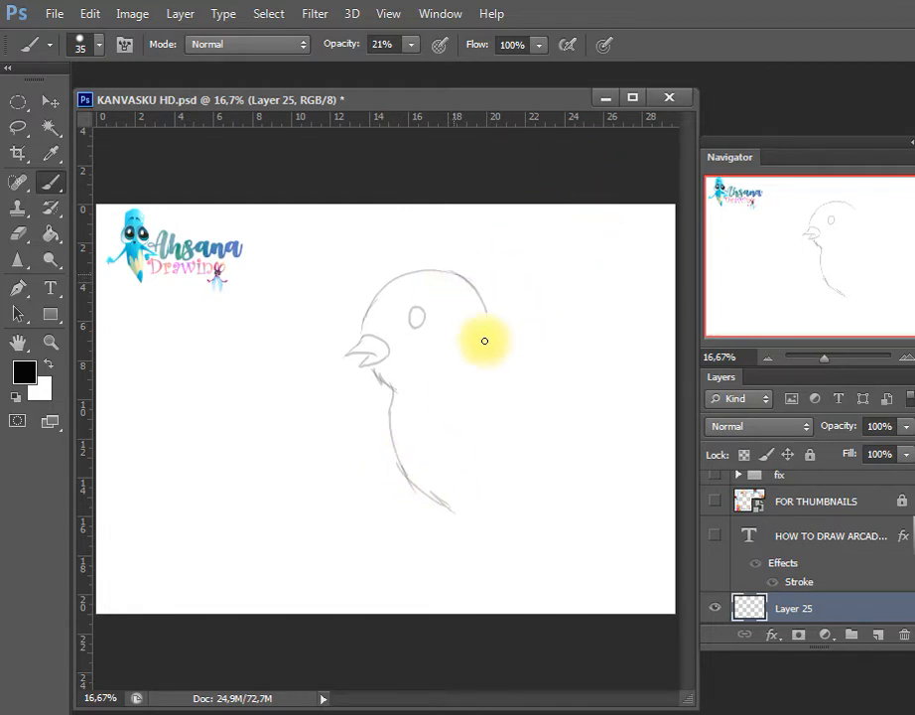
{"action": "mouse_move", "coordinate": [459, 272]}
{"action": "left_mouse_down"}
{"action": "mouse_move", "coordinate": [490, 335]}
{"action": "mouse_move", "coordinate": [514, 342]}
{"action": "mouse_move", "coordinate": [492, 336]}
{"action": "mouse_move", "coordinate": [552, 381]}
{"action": "left_mouse_up"}
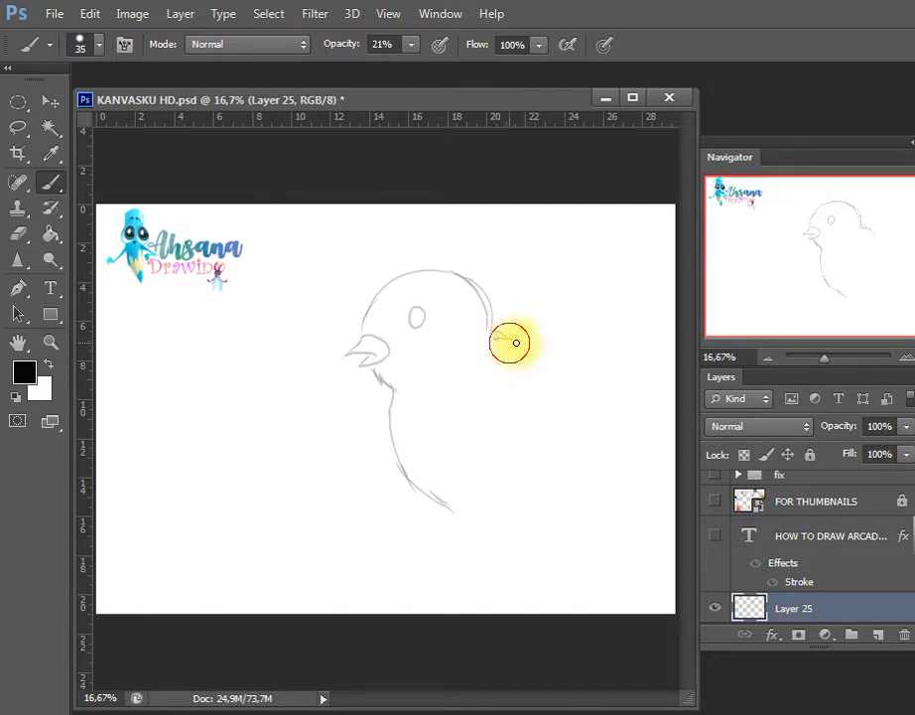
{"action": "mouse_move", "coordinate": [517, 343]}
{"action": "left_mouse_down"}
{"action": "mouse_move", "coordinate": [610, 405]}
{"action": "mouse_move", "coordinate": [620, 425]}
{"action": "mouse_move", "coordinate": [568, 494]}
{"action": "mouse_move", "coordinate": [442, 510]}
{"action": "left_mouse_up"}
{"action": "left_click", "coordinate": [442, 564]}
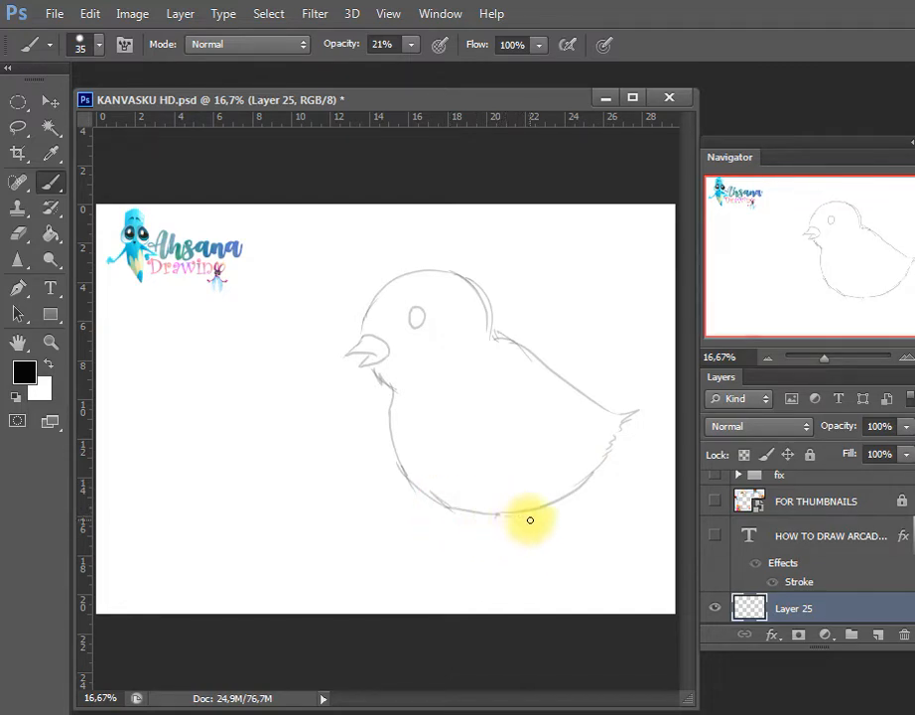
{"action": "left_click", "coordinate": [468, 383]}
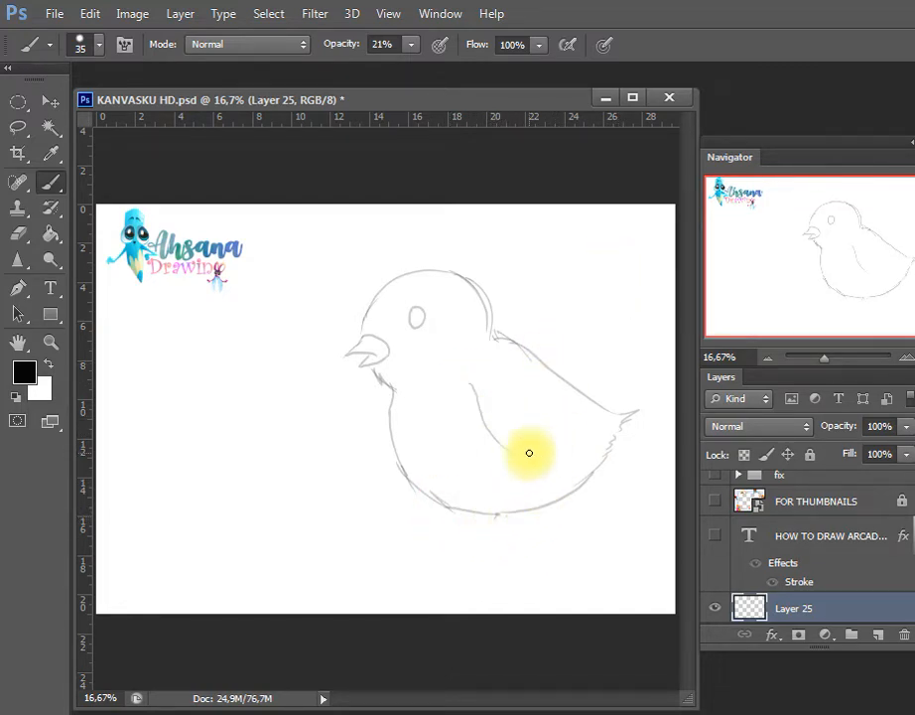
{"action": "mouse_move", "coordinate": [467, 384]}
{"action": "left_mouse_down"}
{"action": "mouse_move", "coordinate": [505, 452]}
{"action": "mouse_move", "coordinate": [574, 448]}
{"action": "mouse_move", "coordinate": [571, 415]}
{"action": "left_mouse_up"}
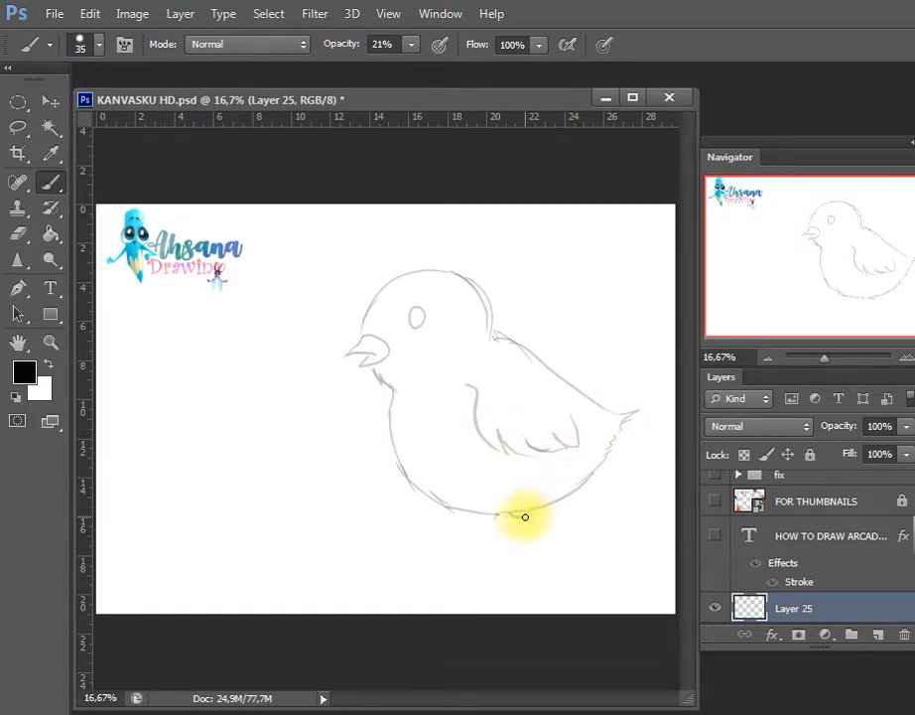
Sketch the leg and clawed foot under the belly, and retouch the lines of the beak and nape
{"action": "left_click_drag", "start_coordinate": [512, 516], "coordinate": [509, 545]}
{"action": "mouse_move", "coordinate": [539, 502]}
{"action": "left_mouse_down"}
{"action": "mouse_move", "coordinate": [512, 552]}
{"action": "mouse_move", "coordinate": [516, 526]}
{"action": "mouse_move", "coordinate": [508, 546]}
{"action": "mouse_move", "coordinate": [461, 552]}
{"action": "mouse_move", "coordinate": [491, 555]}
{"action": "mouse_move", "coordinate": [456, 562]}
{"action": "mouse_move", "coordinate": [536, 562]}
{"action": "mouse_move", "coordinate": [523, 551]}
{"action": "mouse_move", "coordinate": [546, 511]}
{"action": "mouse_move", "coordinate": [537, 562]}
{"action": "left_mouse_up"}
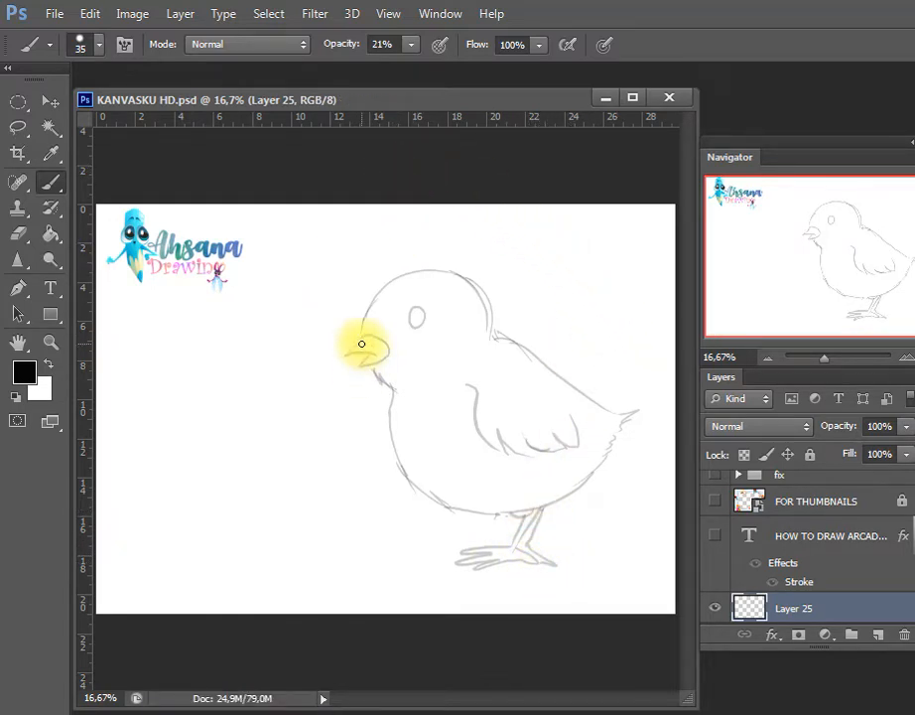
{"action": "mouse_move", "coordinate": [361, 343]}
{"action": "left_mouse_down"}
{"action": "mouse_move", "coordinate": [335, 359]}
{"action": "mouse_move", "coordinate": [369, 359]}
{"action": "left_mouse_up"}
{"action": "left_click_drag", "start_coordinate": [474, 278], "coordinate": [496, 335]}
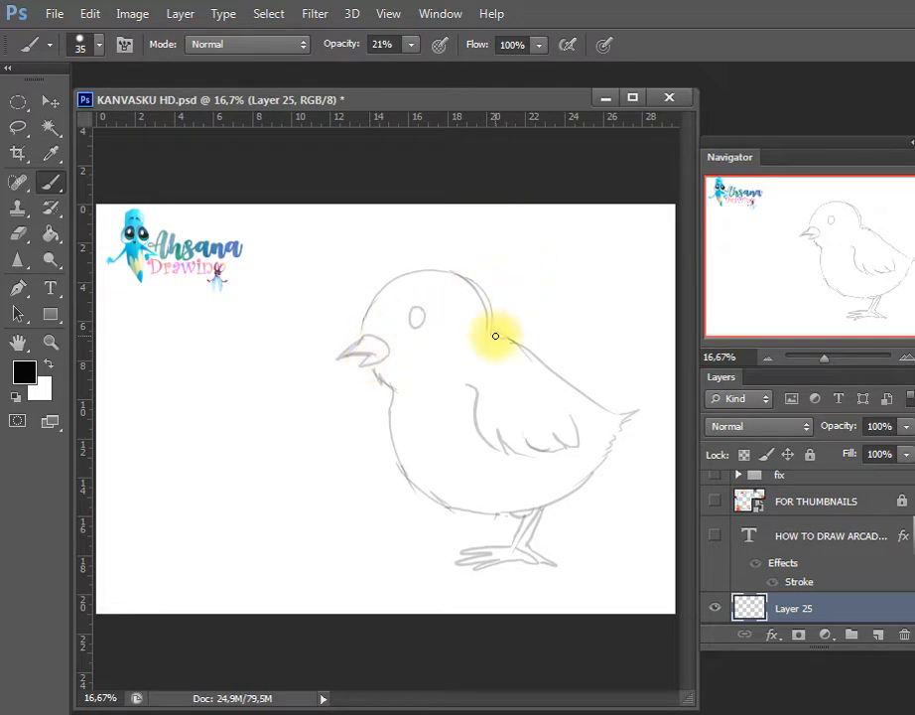
Scale the whole chick sketch down slightly and reposition it closer to the middle of the canvas
{"action": "key", "text": "v"}
{"action": "left_click_drag", "start_coordinate": [492, 402], "coordinate": [447, 378]}
{"action": "key", "text": "ctrl+t"}
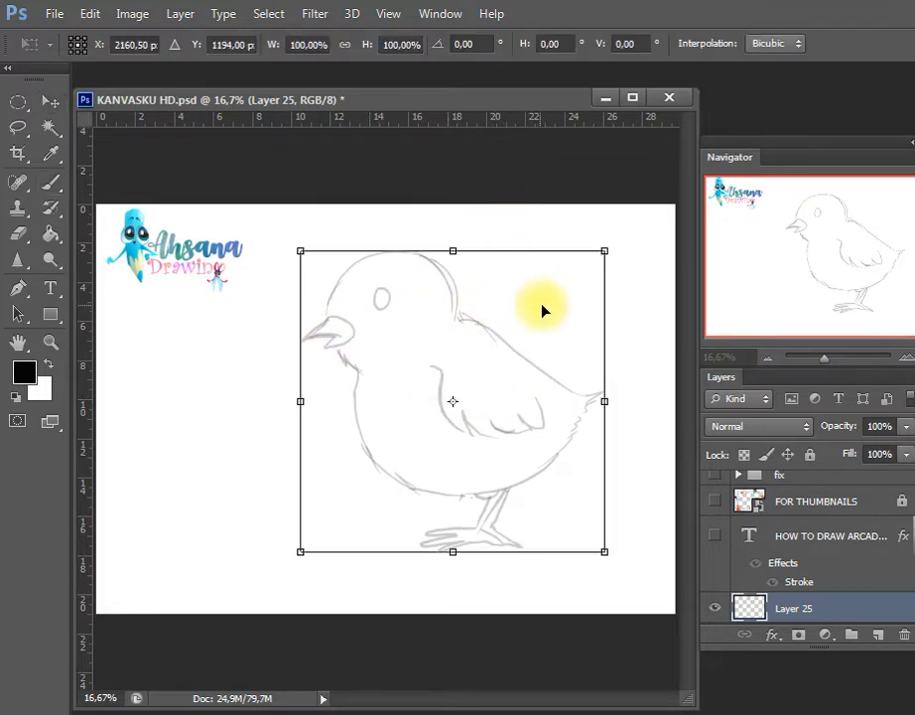
{"action": "left_click_drag", "start_coordinate": [603, 253], "coordinate": [575, 276]}
{"action": "left_click_drag", "start_coordinate": [547, 317], "coordinate": [562, 322]}
{"action": "key", "text": "Return"}
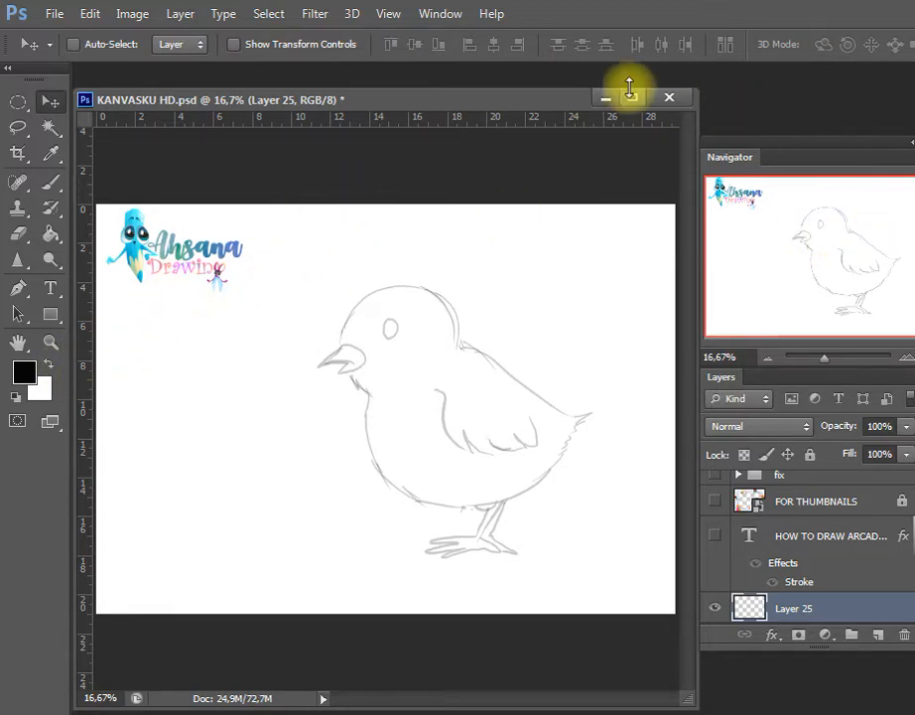
Fill the chick's eye with solid black using the brush at 100% opacity
{"action": "key", "text": "b"}
{"action": "left_click_drag", "start_coordinate": [410, 44], "coordinate": [521, 68]}
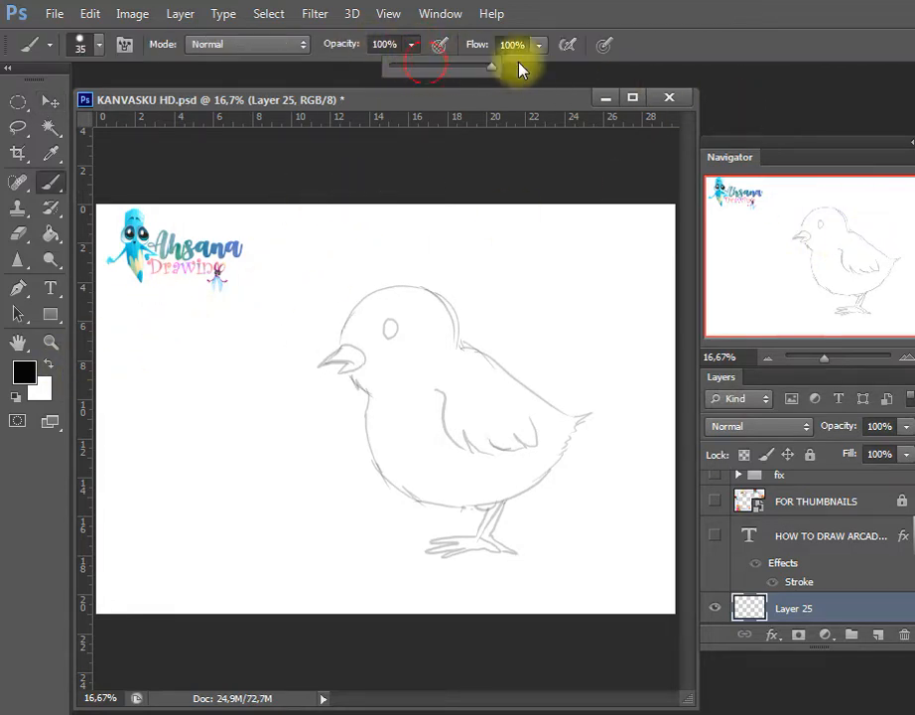
{"action": "left_click", "coordinate": [392, 328]}
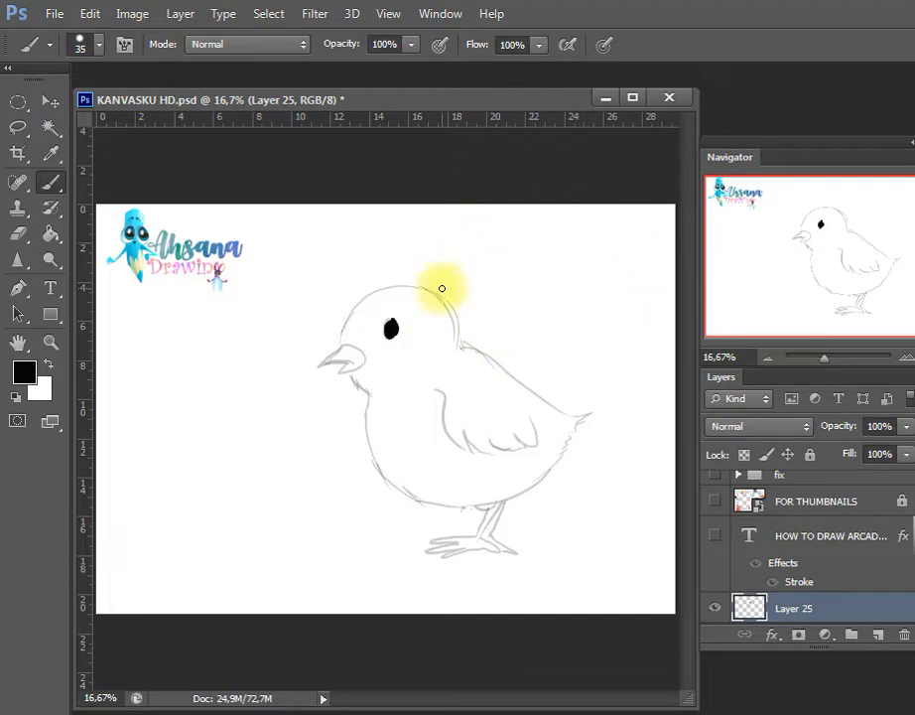
{"action": "left_click", "coordinate": [392, 332]}
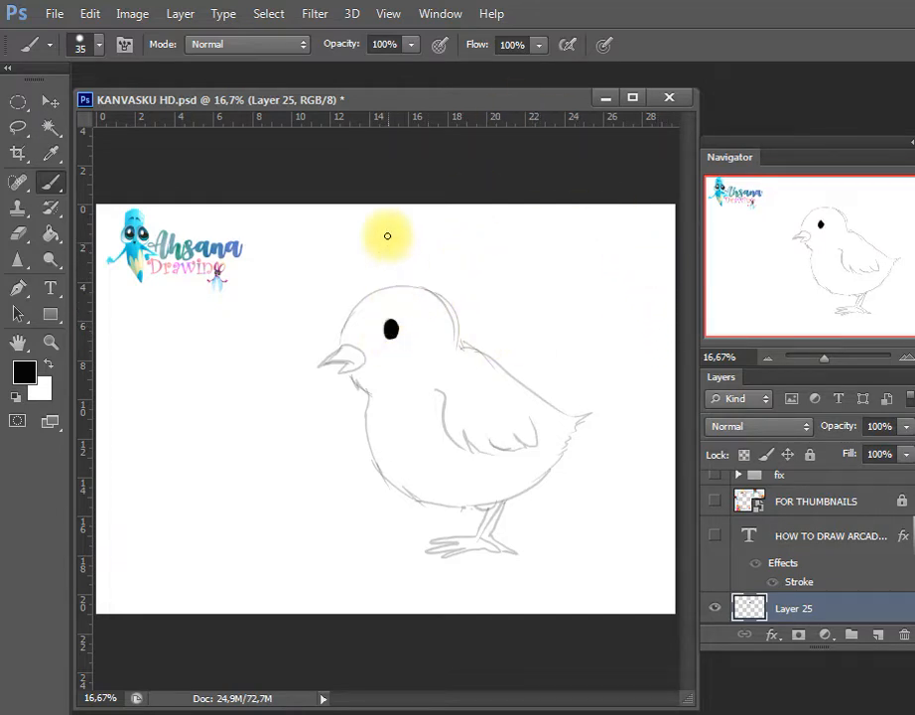
Add a small white highlight in the eye with a size 25 brush, and draw a black eyelid outline with pointed corners around it
{"action": "left_click", "coordinate": [48, 365]}
{"action": "key", "text": "bracketleft"}
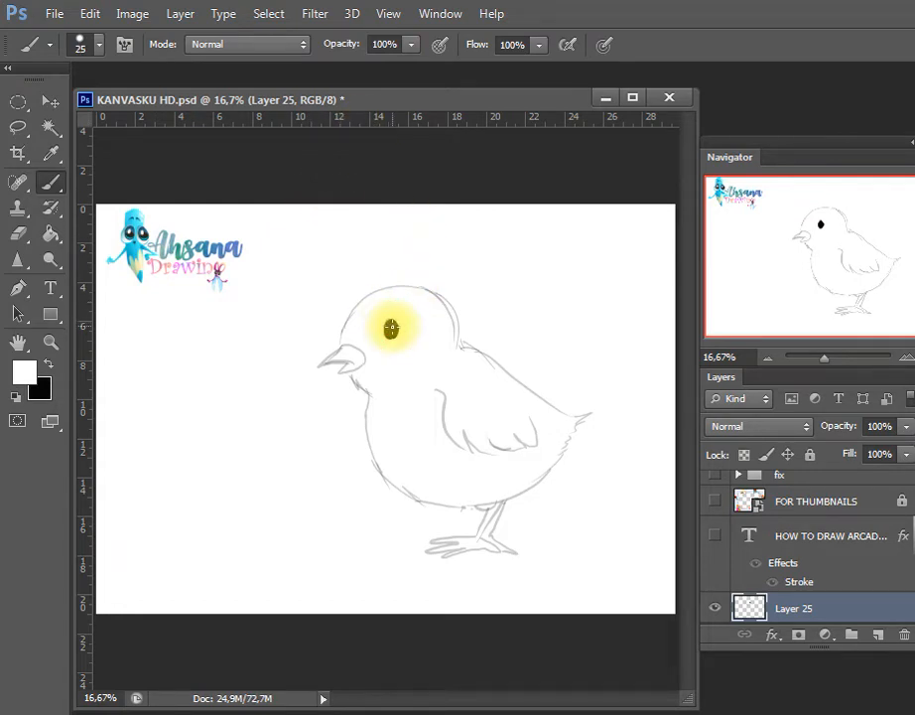
{"action": "left_click", "coordinate": [393, 327]}
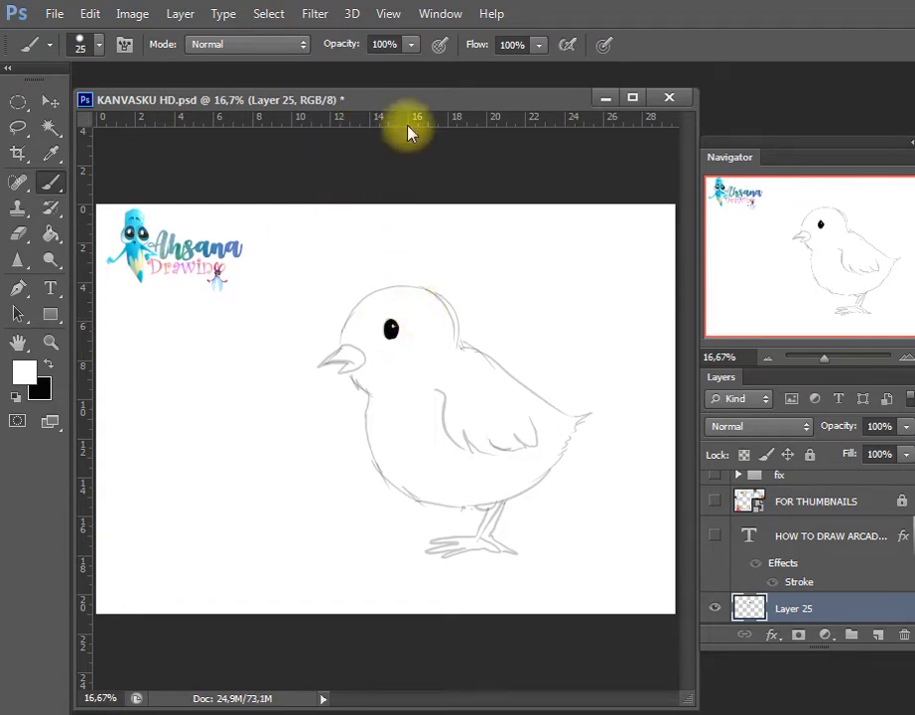
{"action": "left_click", "coordinate": [49, 364]}
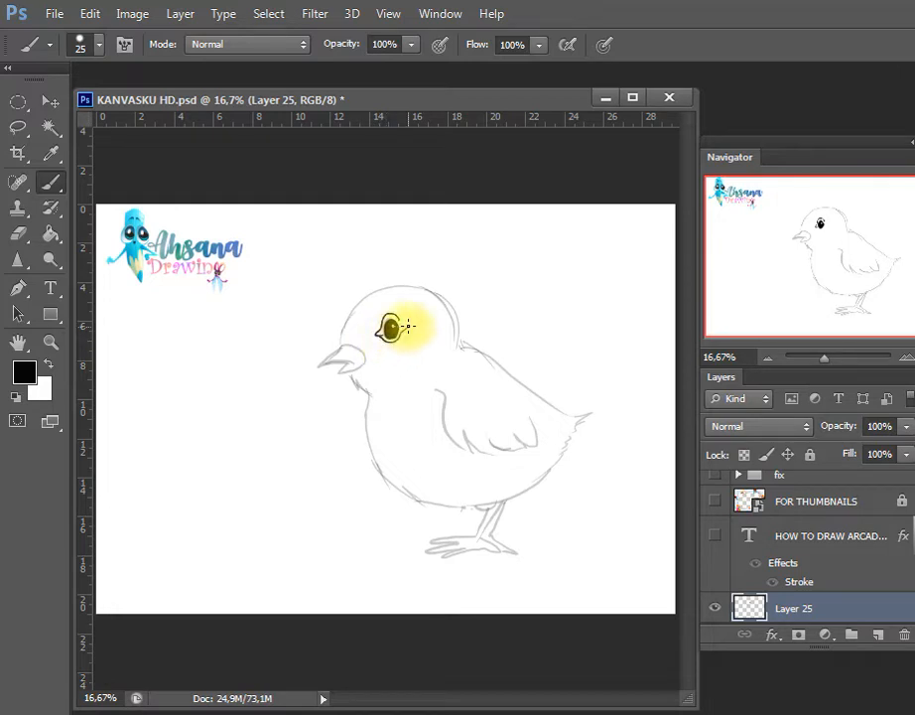
{"action": "key", "text": "w"}
{"action": "left_click", "coordinate": [396, 329]}
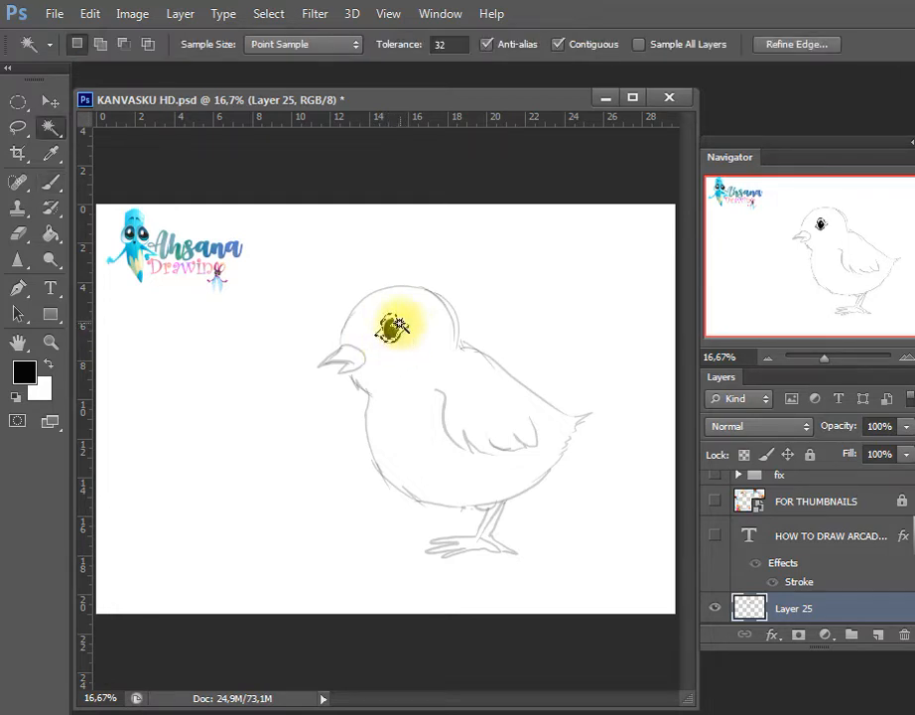
{"action": "key", "text": "ctrl+d"}
{"action": "left_click", "coordinate": [394, 319]}
{"action": "key", "text": "ctrl+d"}
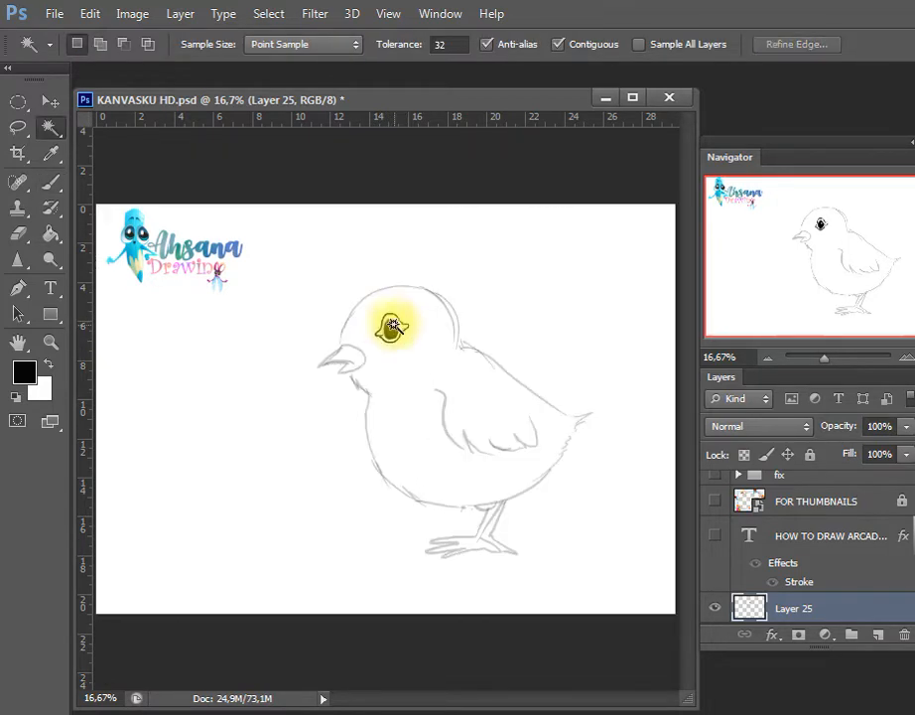
{"action": "left_click", "coordinate": [396, 327]}
{"action": "key", "text": "ctrl+d"}
{"action": "left_click", "coordinate": [406, 334]}
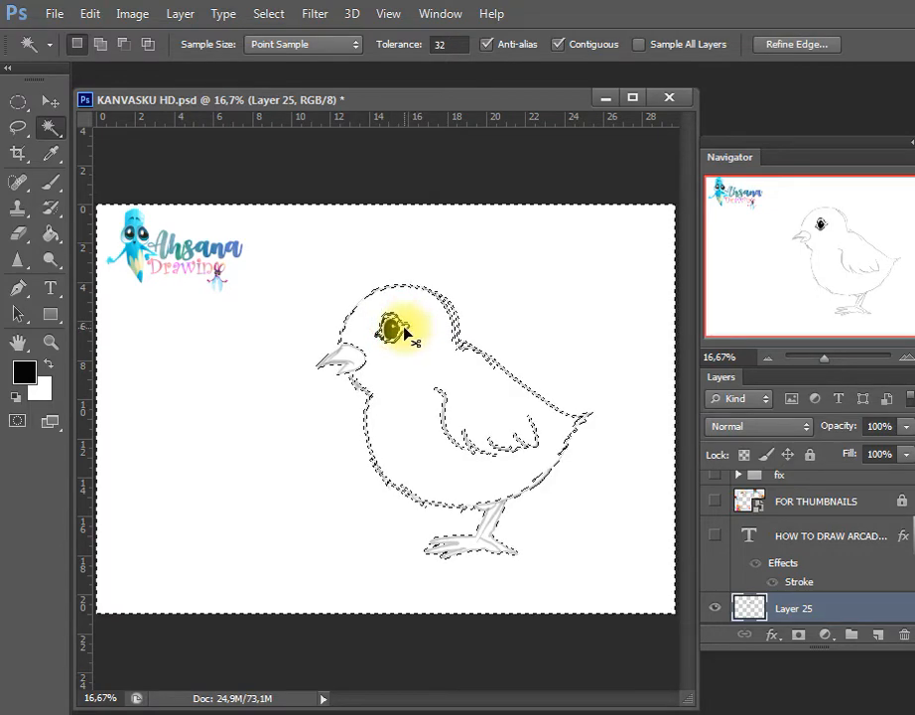
{"action": "key", "text": "ctrl+d"}
{"action": "left_click", "coordinate": [411, 331]}
{"action": "key", "text": "ctrl+d"}
Fill the ring between the pupil and the eyelid outline with a light orange background color, and save the document
{"action": "key", "text": "b"}
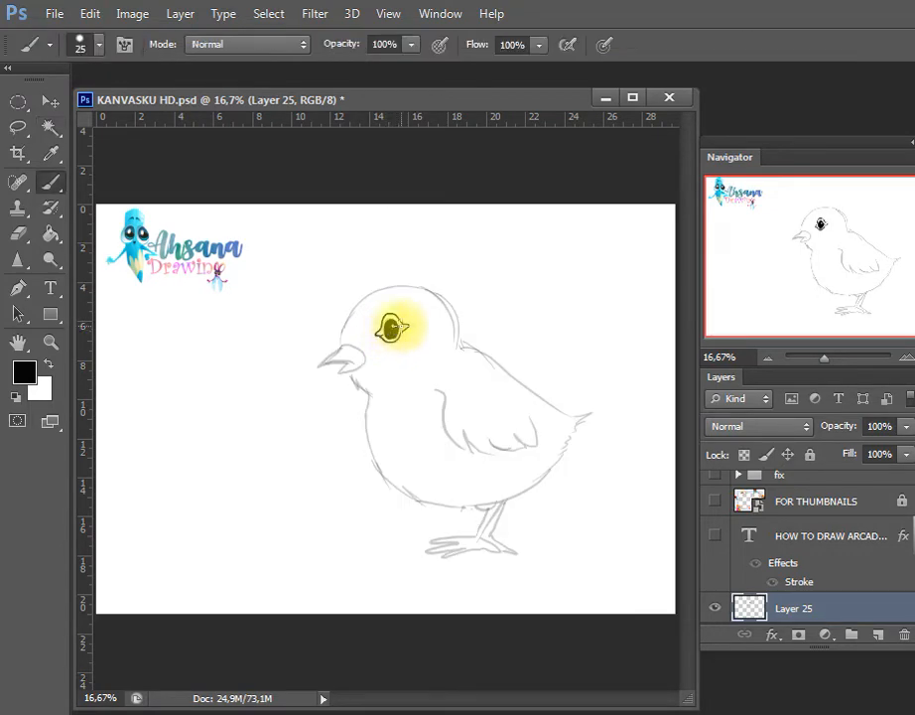
{"action": "key", "text": "w"}
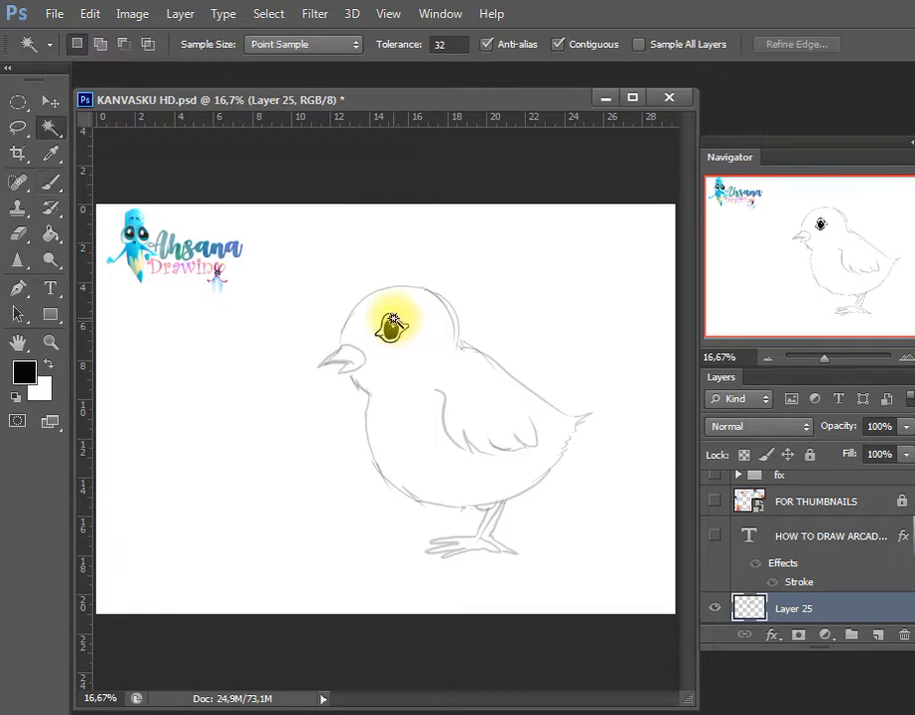
{"action": "left_click", "coordinate": [396, 327]}
{"action": "left_click", "coordinate": [41, 393]}
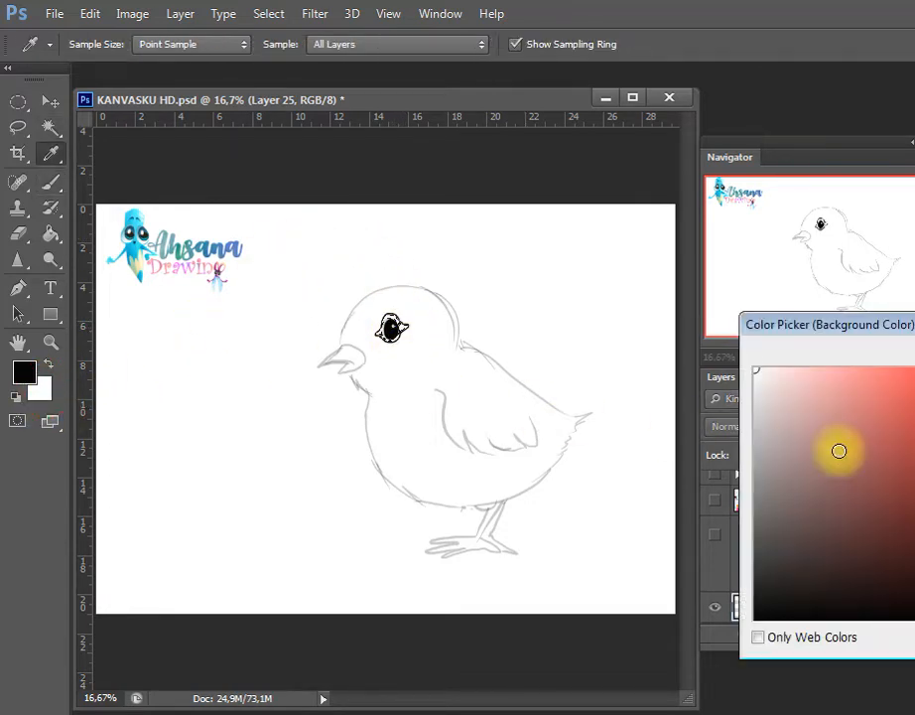
{"action": "left_click", "coordinate": [756, 370]}
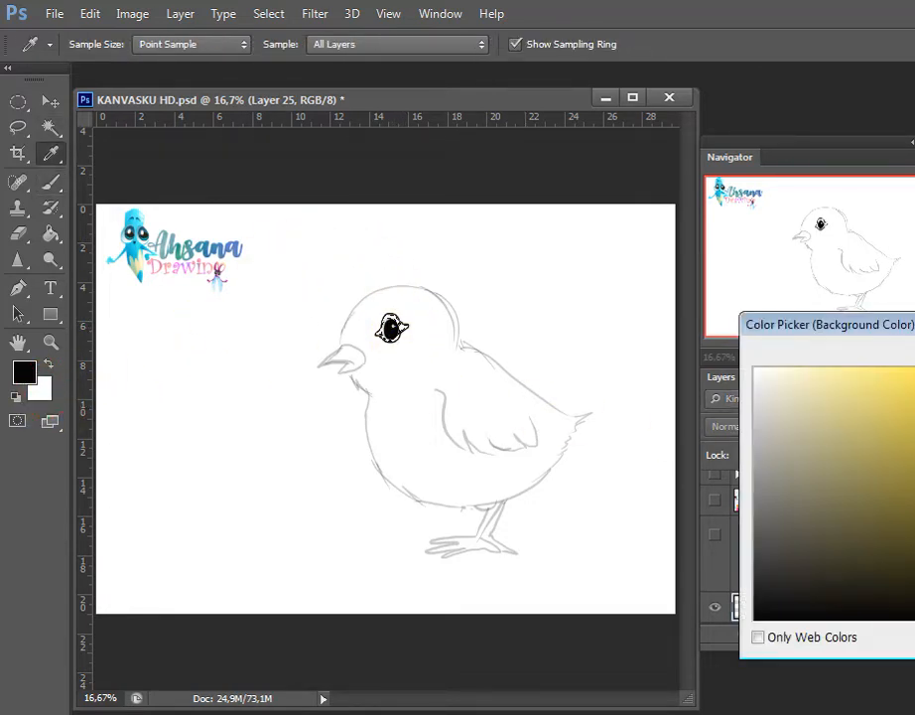
{"action": "left_click_drag", "start_coordinate": [914, 585], "coordinate": [914, 592]}
{"action": "key", "text": "Return"}
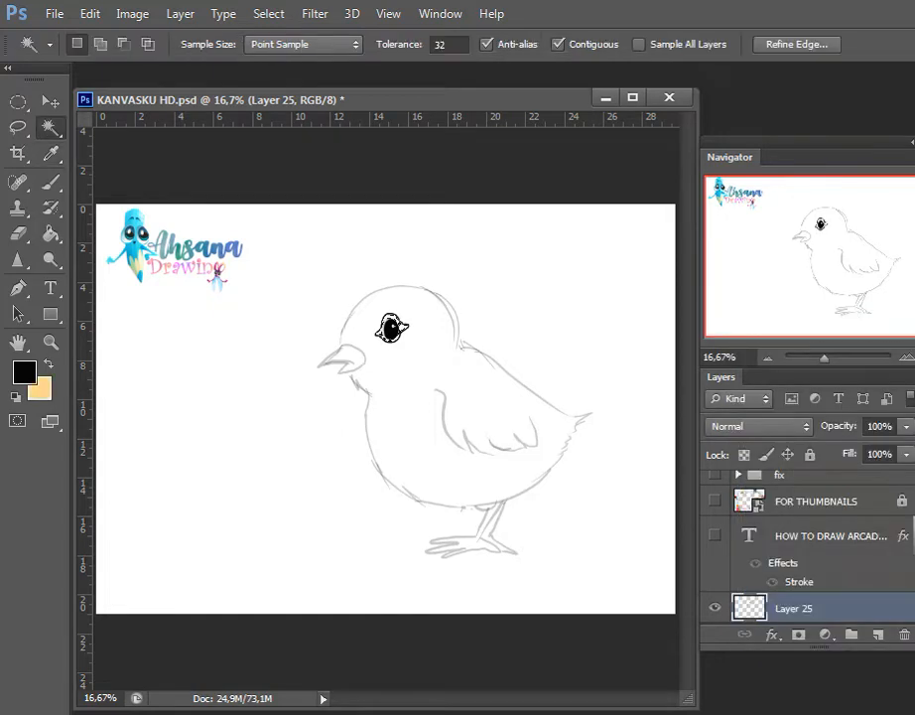
{"action": "key", "text": "ctrl+s"}
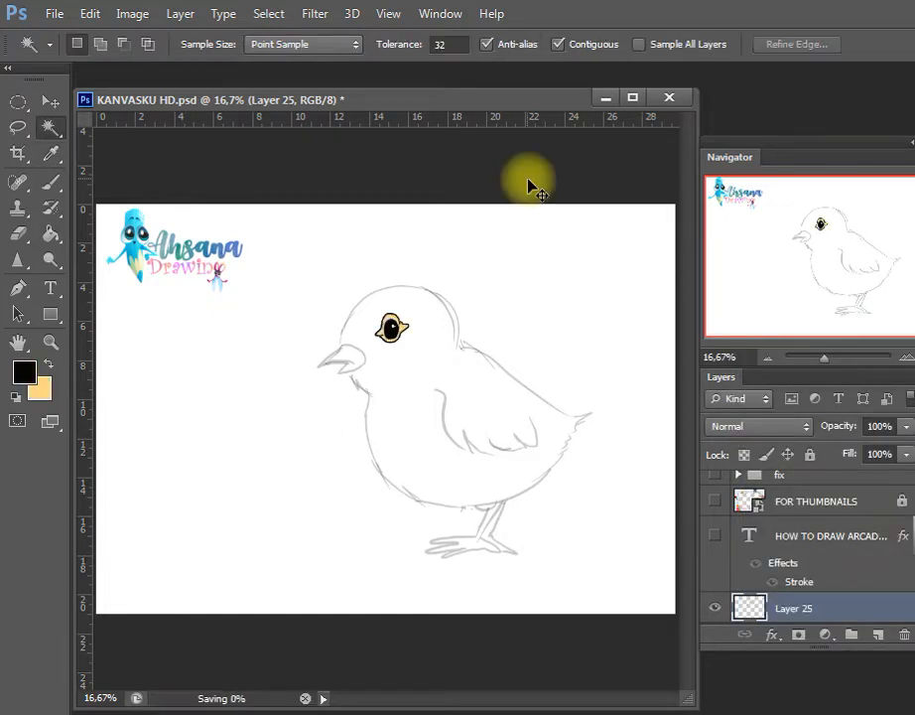
Add short black brush strokes to close the outline at the nape and above the beak
{"action": "left_click", "coordinate": [420, 398]}
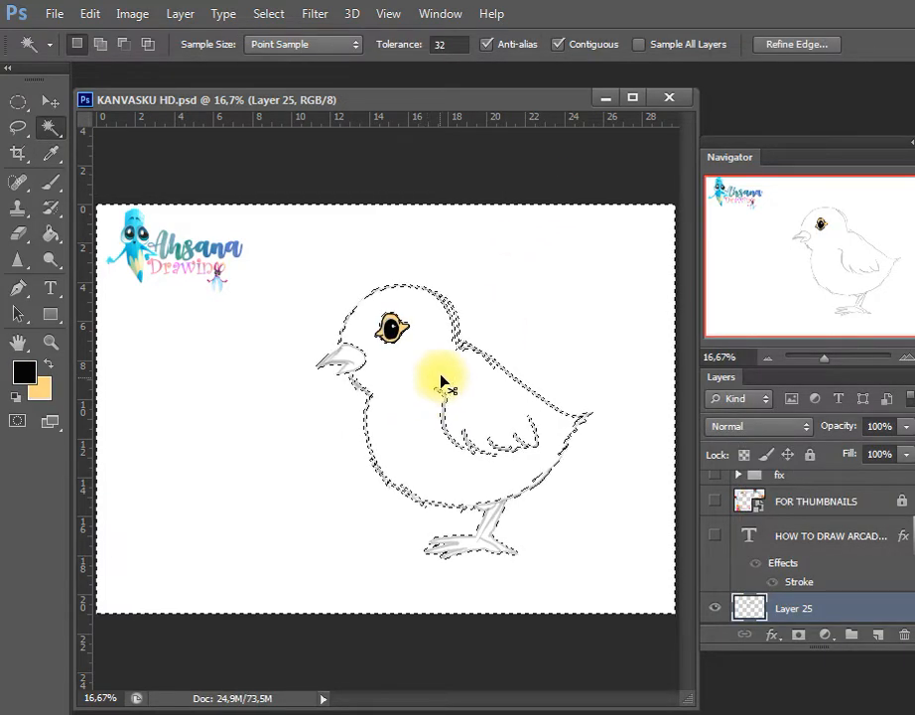
{"action": "key", "text": "ctrl+d"}
{"action": "key", "text": "b"}
{"action": "left_click_drag", "start_coordinate": [457, 336], "coordinate": [475, 352]}
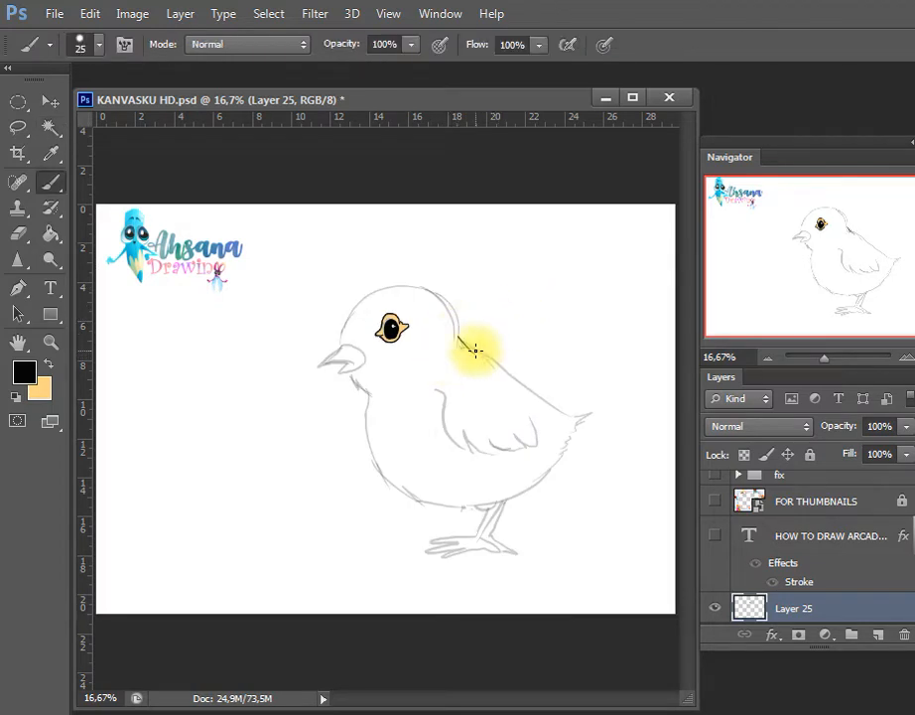
{"action": "left_click_drag", "start_coordinate": [341, 335], "coordinate": [341, 349]}
{"action": "key", "text": "w"}
{"action": "left_click", "coordinate": [402, 369]}
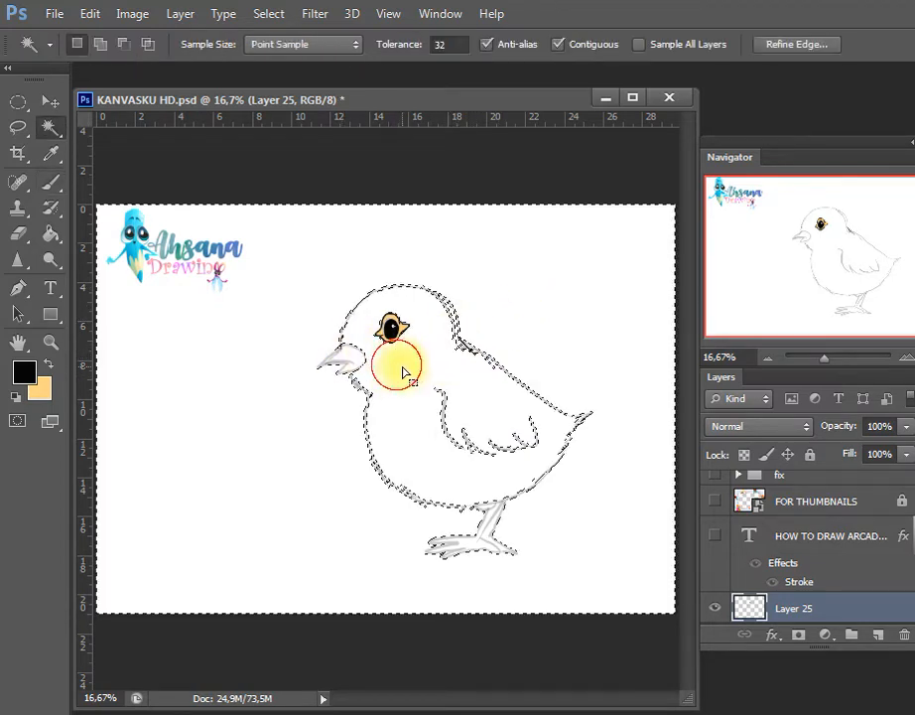
{"action": "key", "text": "ctrl+d"}
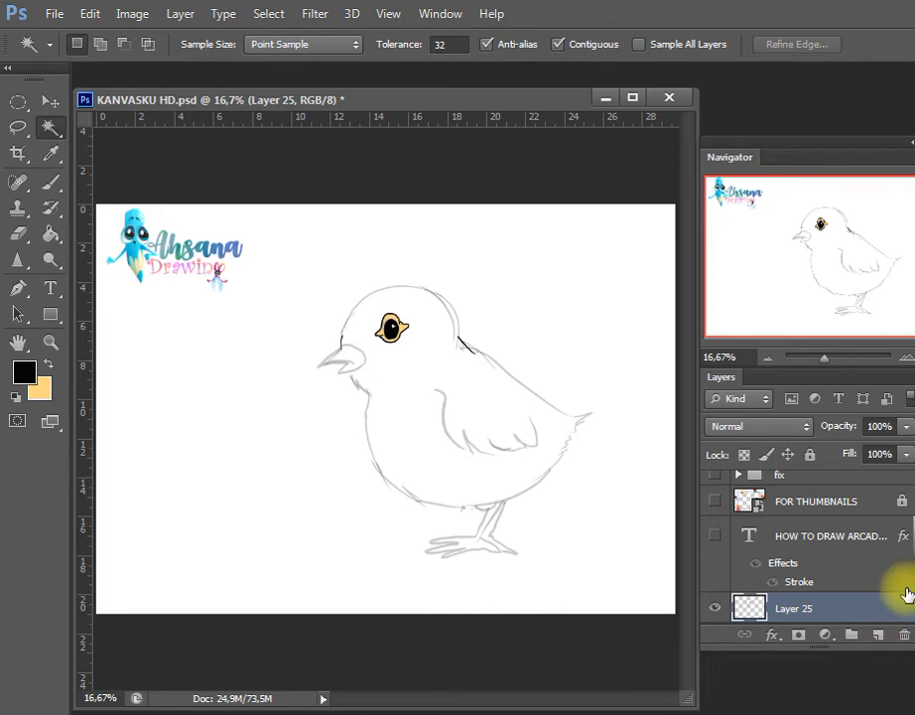
Create a new layer directly above the ahsana layer and below the sketch on Layer 25
{"action": "left_click_drag", "start_coordinate": [912, 551], "coordinate": [912, 559]}
{"action": "left_click", "coordinate": [857, 611]}
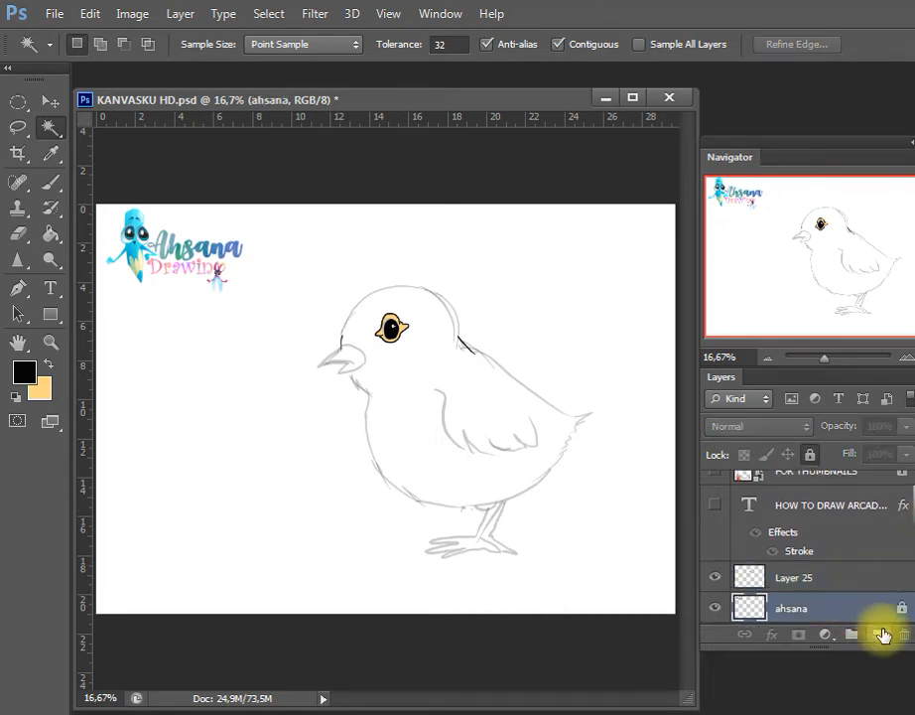
{"action": "left_click", "coordinate": [881, 634]}
Pick a bright yellow and paint the chick's head and breast on Layer 26 with a size 90 brush
{"action": "key", "text": "i"}
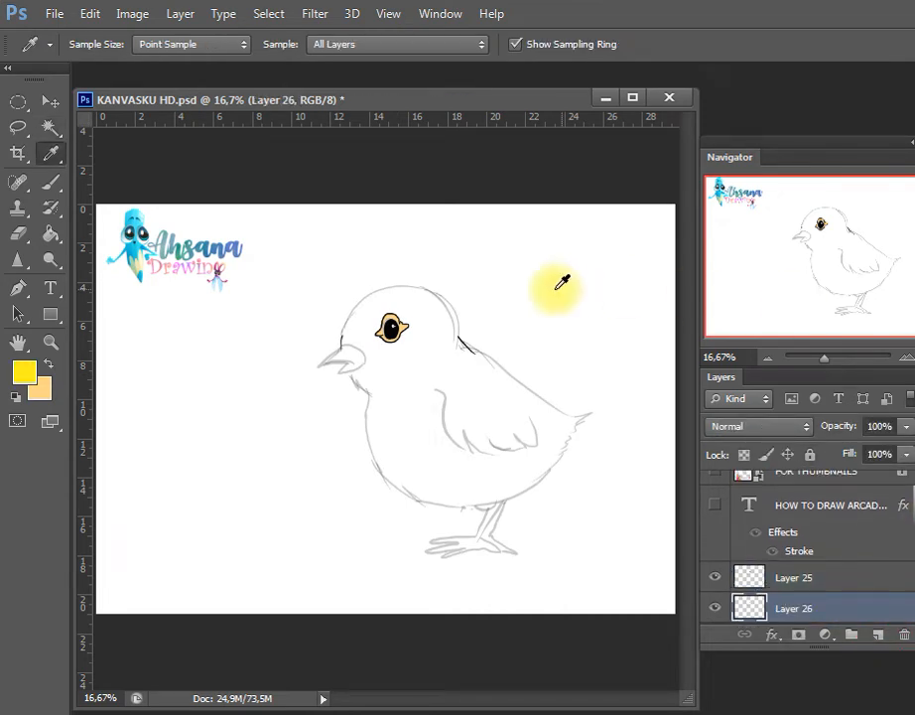
{"action": "key", "text": "b"}
{"action": "mouse_move", "coordinate": [385, 301]}
{"action": "left_mouse_down"}
{"action": "mouse_move", "coordinate": [361, 324]}
{"action": "mouse_move", "coordinate": [357, 369]}
{"action": "mouse_move", "coordinate": [367, 379]}
{"action": "mouse_move", "coordinate": [395, 371]}
{"action": "mouse_move", "coordinate": [409, 327]}
{"action": "mouse_move", "coordinate": [396, 330]}
{"action": "mouse_move", "coordinate": [370, 377]}
{"action": "mouse_move", "coordinate": [404, 371]}
{"action": "mouse_move", "coordinate": [425, 324]}
{"action": "mouse_move", "coordinate": [417, 295]}
{"action": "mouse_move", "coordinate": [400, 290]}
{"action": "mouse_move", "coordinate": [417, 301]}
{"action": "mouse_move", "coordinate": [362, 348]}
{"action": "mouse_move", "coordinate": [386, 293]}
{"action": "mouse_move", "coordinate": [377, 334]}
{"action": "mouse_move", "coordinate": [359, 315]}
{"action": "mouse_move", "coordinate": [391, 428]}
{"action": "mouse_move", "coordinate": [386, 408]}
{"action": "mouse_move", "coordinate": [380, 444]}
{"action": "mouse_move", "coordinate": [468, 475]}
{"action": "mouse_move", "coordinate": [441, 454]}
{"action": "left_mouse_up"}
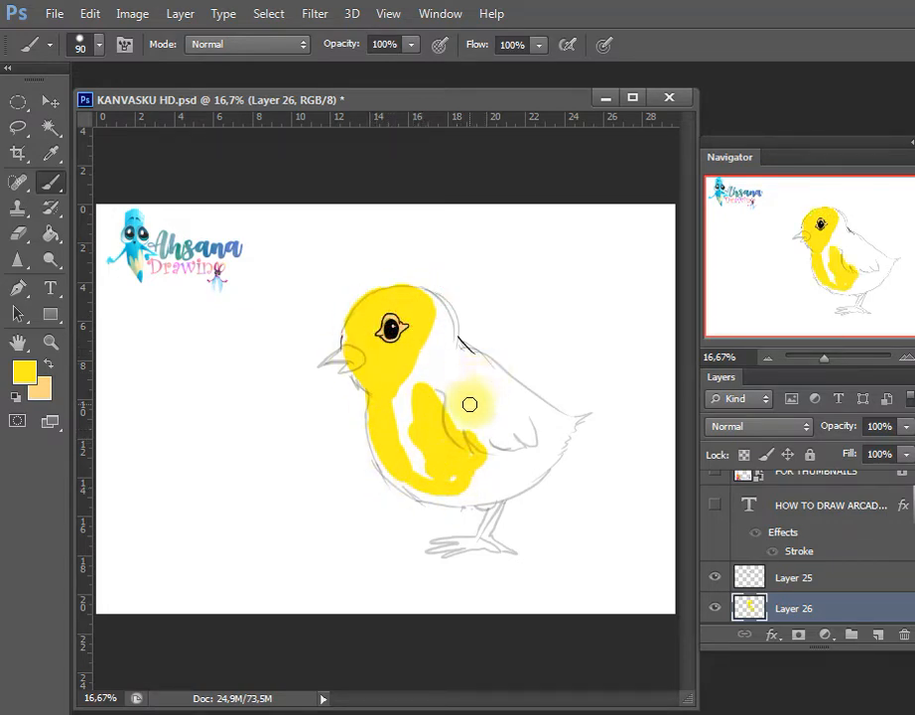
Fill the rest of the chick's body yellow, including the back, wing and tail, finishing the belly with a size 50 brush
{"action": "key", "text": "bracketright"}
{"action": "key", "text": "bracketright"}
{"action": "key", "text": "bracketright"}
{"action": "key", "text": "bracketright"}
{"action": "key", "text": "bracketright"}
{"action": "key", "text": "bracketright"}
{"action": "mouse_move", "coordinate": [413, 367]}
{"action": "left_mouse_down"}
{"action": "mouse_move", "coordinate": [434, 338]}
{"action": "mouse_move", "coordinate": [443, 341]}
{"action": "mouse_move", "coordinate": [428, 325]}
{"action": "mouse_move", "coordinate": [423, 312]}
{"action": "mouse_move", "coordinate": [438, 341]}
{"action": "mouse_move", "coordinate": [428, 307]}
{"action": "mouse_move", "coordinate": [447, 340]}
{"action": "mouse_move", "coordinate": [417, 307]}
{"action": "mouse_move", "coordinate": [429, 340]}
{"action": "mouse_move", "coordinate": [454, 361]}
{"action": "mouse_move", "coordinate": [446, 408]}
{"action": "mouse_move", "coordinate": [460, 436]}
{"action": "mouse_move", "coordinate": [529, 441]}
{"action": "mouse_move", "coordinate": [532, 428]}
{"action": "mouse_move", "coordinate": [489, 390]}
{"action": "mouse_move", "coordinate": [514, 384]}
{"action": "mouse_move", "coordinate": [500, 388]}
{"action": "mouse_move", "coordinate": [523, 411]}
{"action": "mouse_move", "coordinate": [572, 426]}
{"action": "mouse_move", "coordinate": [548, 414]}
{"action": "mouse_move", "coordinate": [585, 419]}
{"action": "mouse_move", "coordinate": [538, 434]}
{"action": "mouse_move", "coordinate": [528, 466]}
{"action": "mouse_move", "coordinate": [497, 477]}
{"action": "mouse_move", "coordinate": [530, 467]}
{"action": "left_mouse_up"}
{"action": "key", "text": "bracketleft"}
{"action": "key", "text": "bracketleft"}
{"action": "key", "text": "bracketleft"}
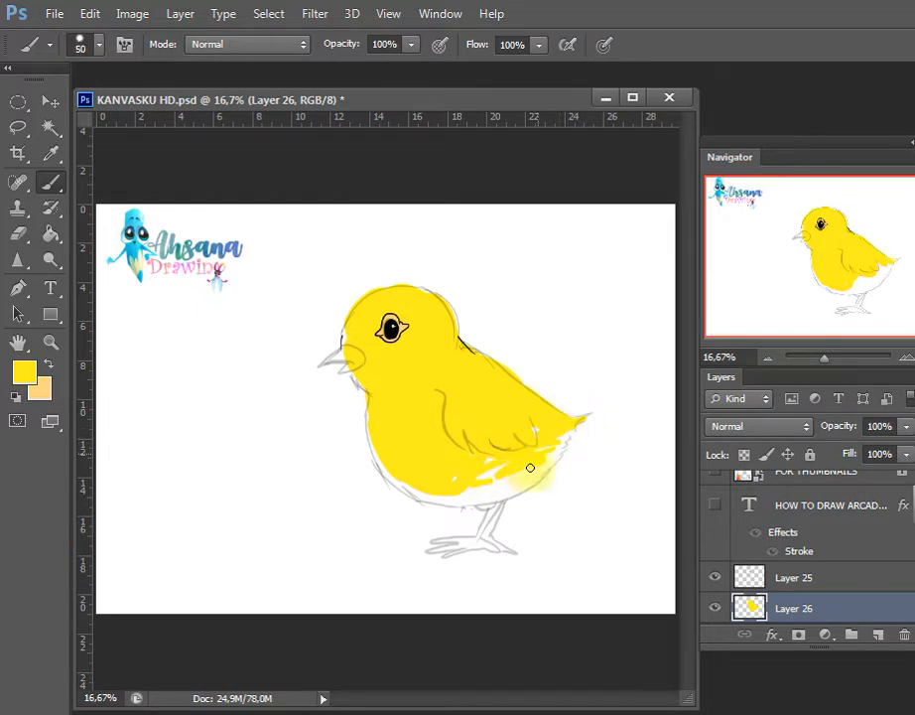
{"action": "mouse_move", "coordinate": [432, 459]}
{"action": "left_mouse_down"}
{"action": "mouse_move", "coordinate": [388, 460]}
{"action": "mouse_move", "coordinate": [381, 447]}
{"action": "mouse_move", "coordinate": [417, 491]}
{"action": "mouse_move", "coordinate": [437, 501]}
{"action": "mouse_move", "coordinate": [477, 501]}
{"action": "mouse_move", "coordinate": [455, 496]}
{"action": "mouse_move", "coordinate": [505, 480]}
{"action": "mouse_move", "coordinate": [481, 494]}
{"action": "mouse_move", "coordinate": [505, 475]}
{"action": "mouse_move", "coordinate": [439, 503]}
{"action": "mouse_move", "coordinate": [505, 497]}
{"action": "mouse_move", "coordinate": [494, 502]}
{"action": "mouse_move", "coordinate": [525, 474]}
{"action": "mouse_move", "coordinate": [481, 505]}
{"action": "mouse_move", "coordinate": [490, 509]}
{"action": "mouse_move", "coordinate": [548, 443]}
{"action": "left_mouse_up"}
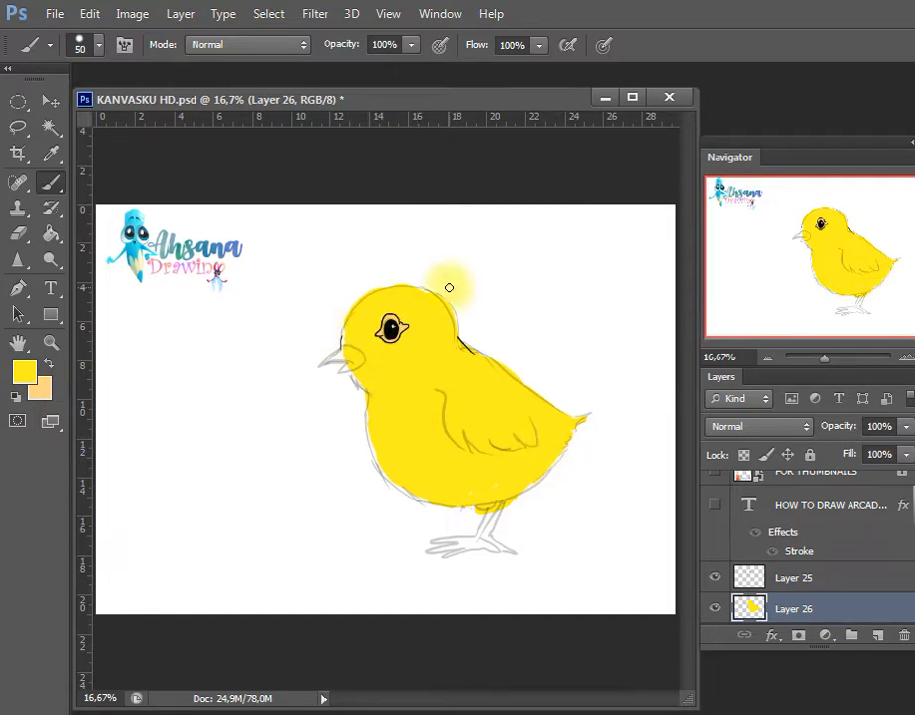
Pick a light brown and paint both halves of the beak with the size 50 brush
{"action": "key", "text": "i"}
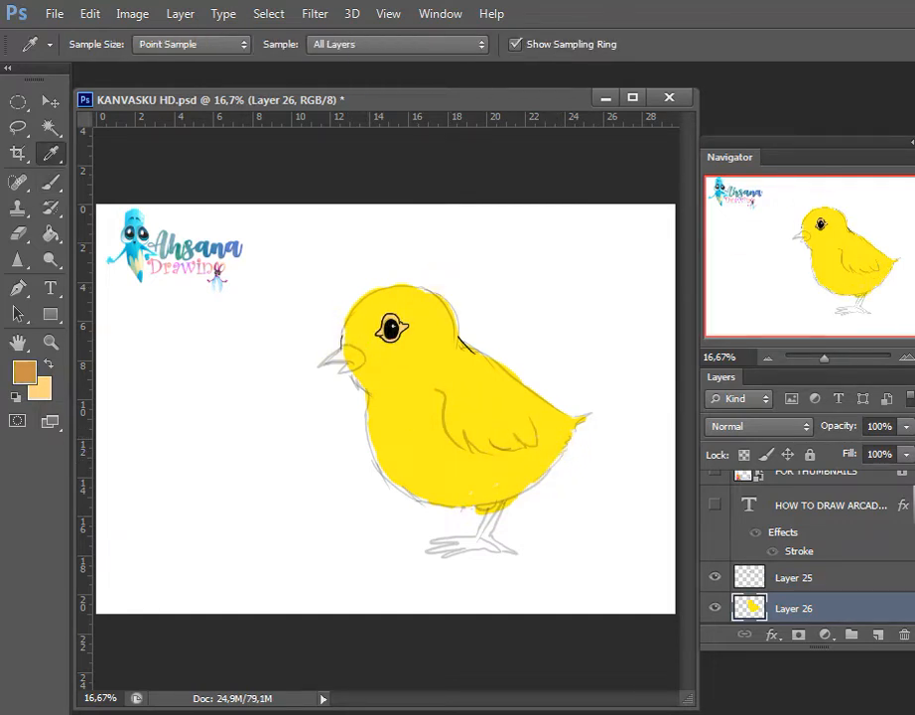
{"action": "left_click", "coordinate": [439, 279]}
{"action": "key", "text": "b"}
{"action": "left_click", "coordinate": [336, 357]}
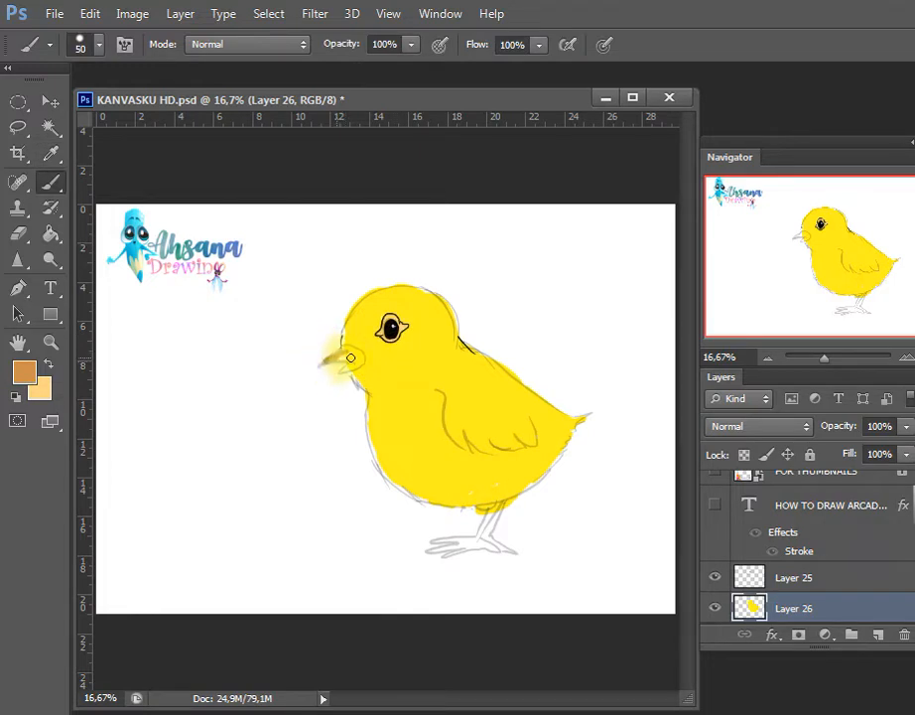
{"action": "mouse_move", "coordinate": [342, 351]}
{"action": "left_mouse_down"}
{"action": "mouse_move", "coordinate": [325, 361]}
{"action": "mouse_move", "coordinate": [355, 363]}
{"action": "left_mouse_up"}
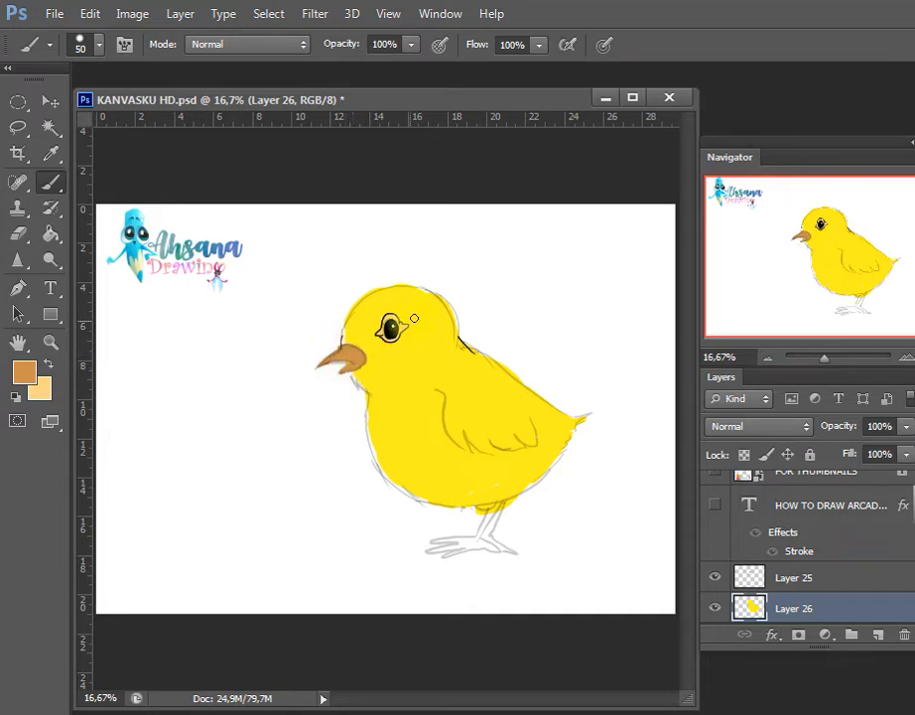
Shade the beak in dark reddish brown with a size 50 brush at 22% opacity, with pen pressure controlling opacity
{"action": "key", "text": "i"}
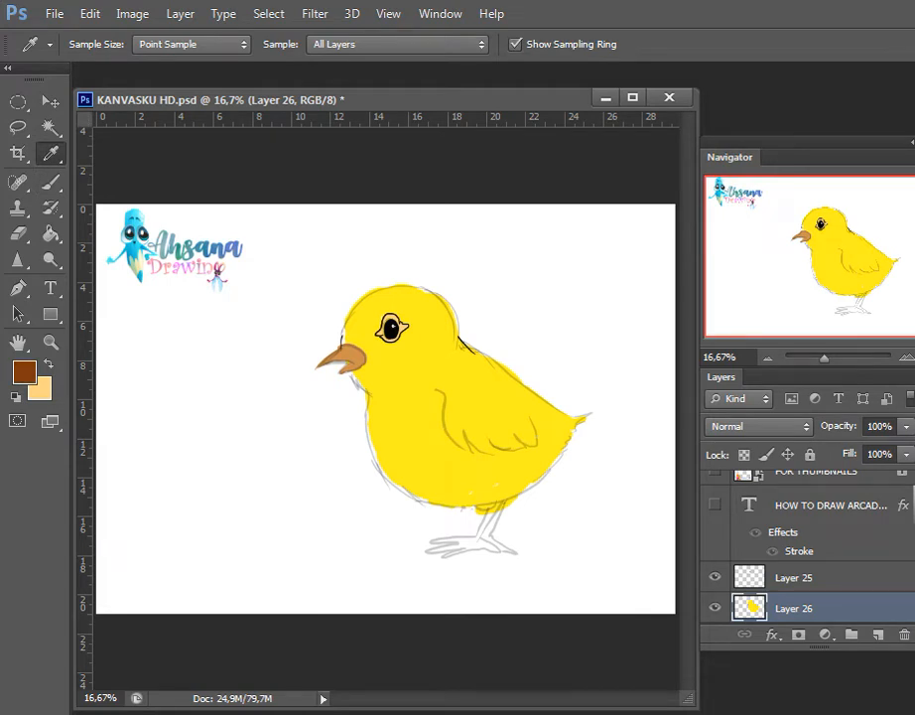
{"action": "key", "text": "b"}
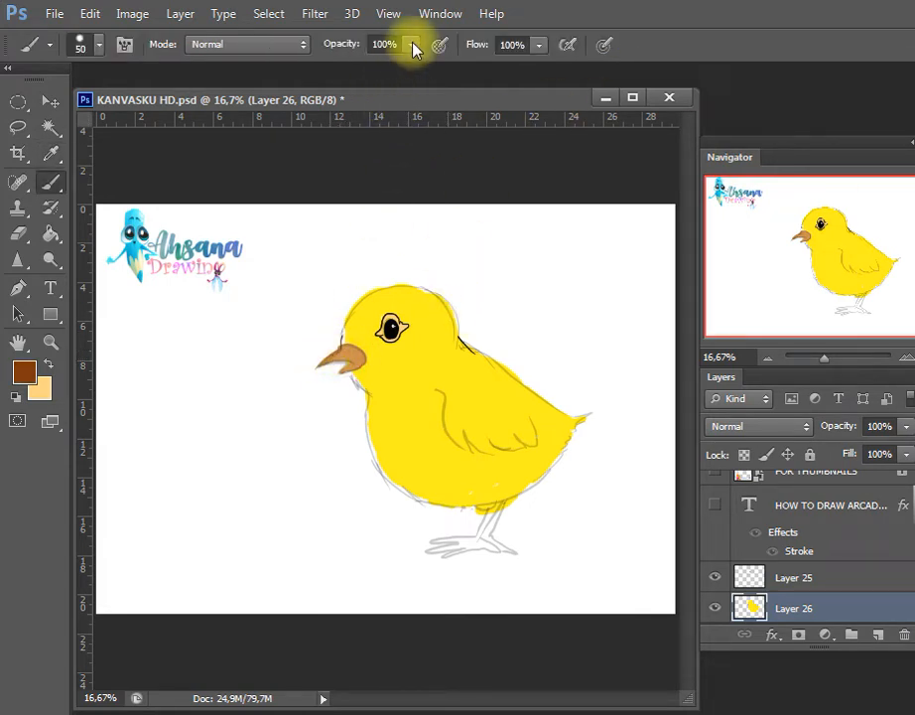
{"action": "mouse_move", "coordinate": [414, 50]}
{"action": "left_mouse_down"}
{"action": "mouse_move", "coordinate": [411, 72]}
{"action": "mouse_move", "coordinate": [335, 71]}
{"action": "left_mouse_up"}
{"action": "left_click", "coordinate": [440, 44]}
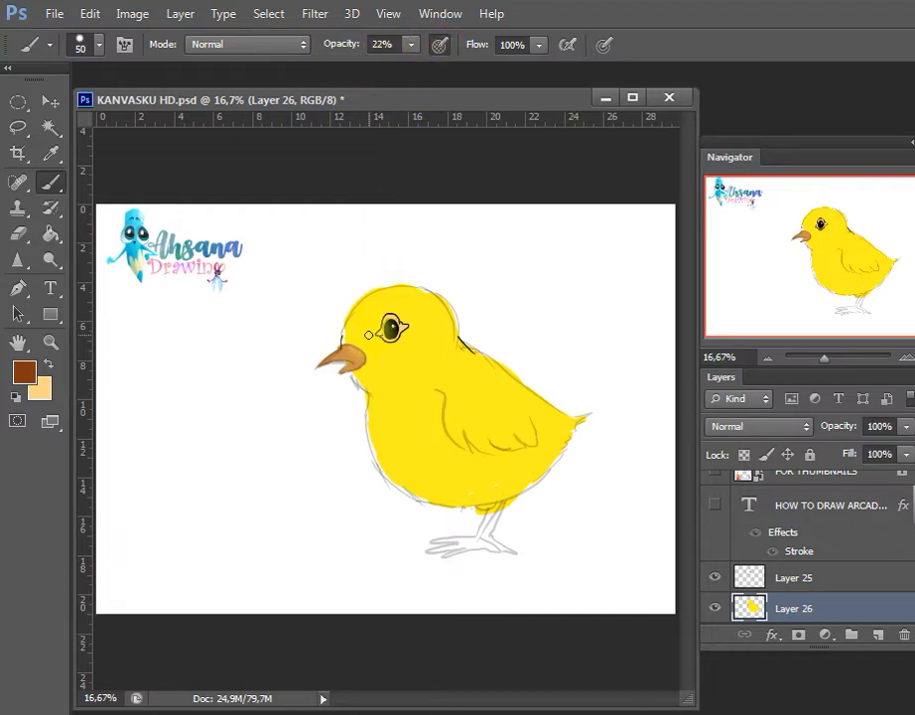
{"action": "left_click_drag", "start_coordinate": [369, 335], "coordinate": [327, 357]}
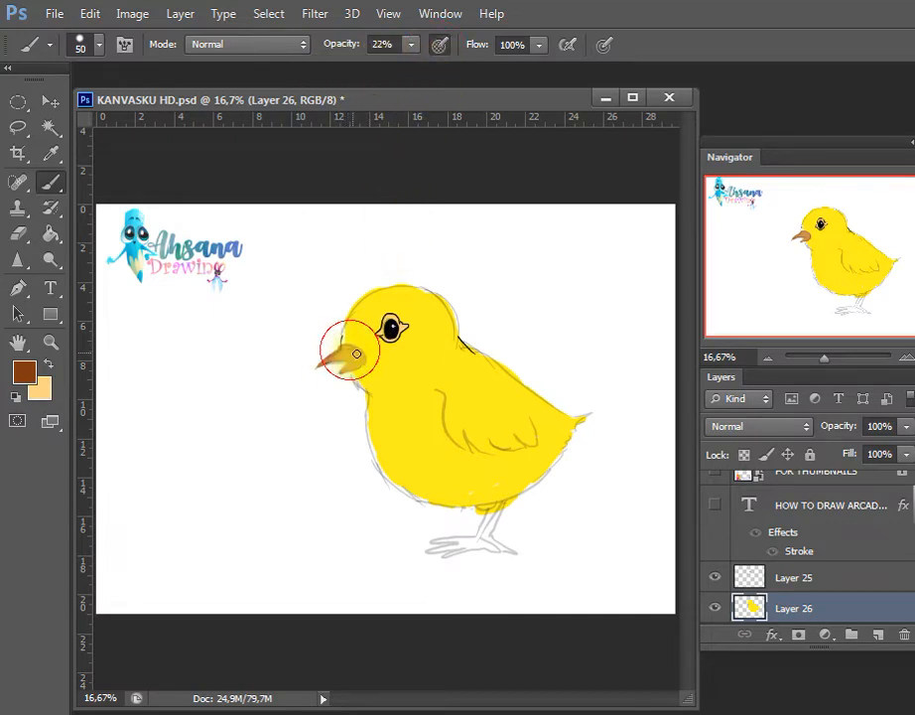
{"action": "left_click_drag", "start_coordinate": [331, 355], "coordinate": [346, 349]}
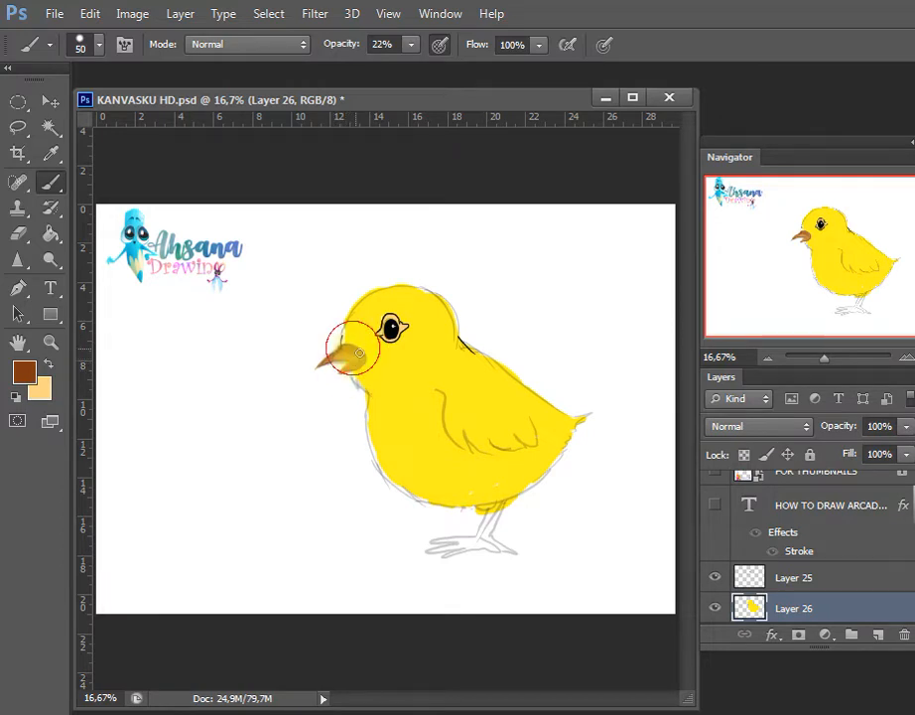
Add light orange highlights to the beak with a size 25 brush at 22% opacity, and save the document
{"action": "key", "text": "i"}
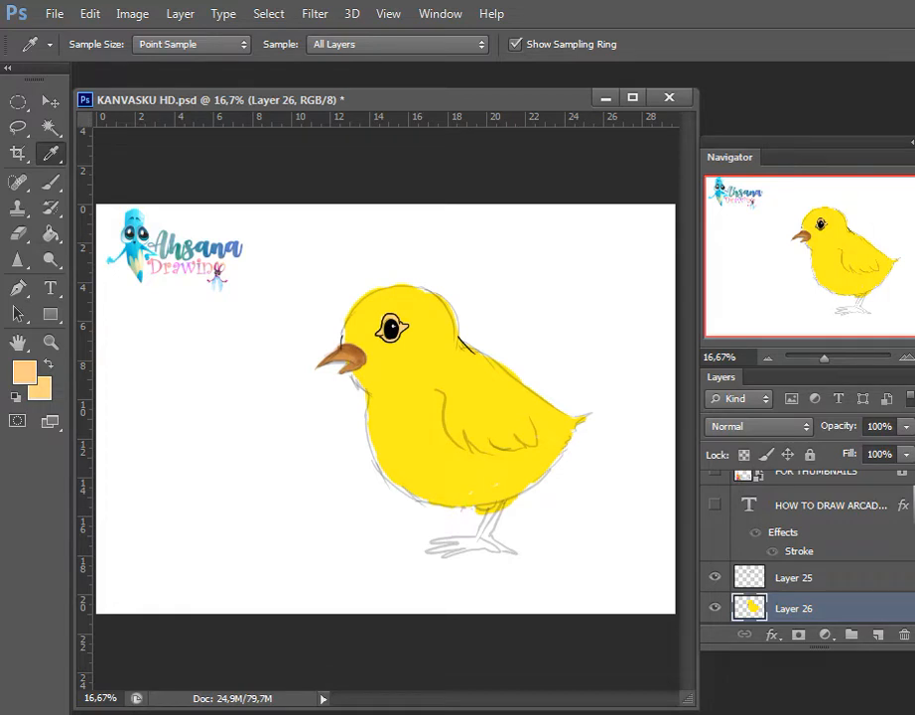
{"action": "key", "text": "b"}
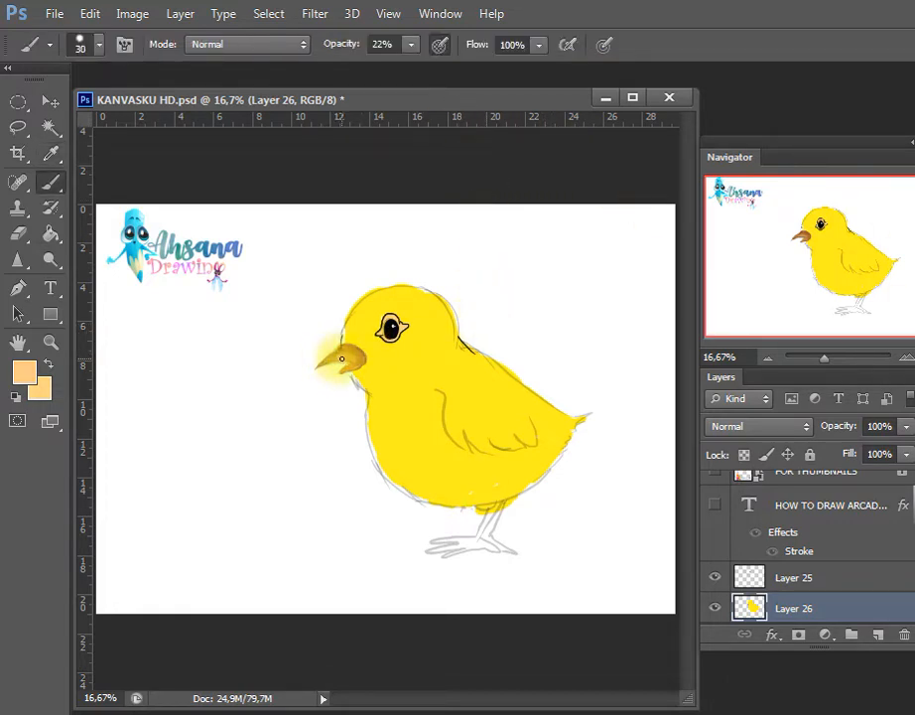
{"action": "key", "text": "bracketleft"}
{"action": "mouse_move", "coordinate": [347, 360]}
{"action": "left_mouse_down"}
{"action": "mouse_move", "coordinate": [323, 363]}
{"action": "mouse_move", "coordinate": [342, 358]}
{"action": "mouse_move", "coordinate": [325, 364]}
{"action": "mouse_move", "coordinate": [357, 369]}
{"action": "left_mouse_up"}
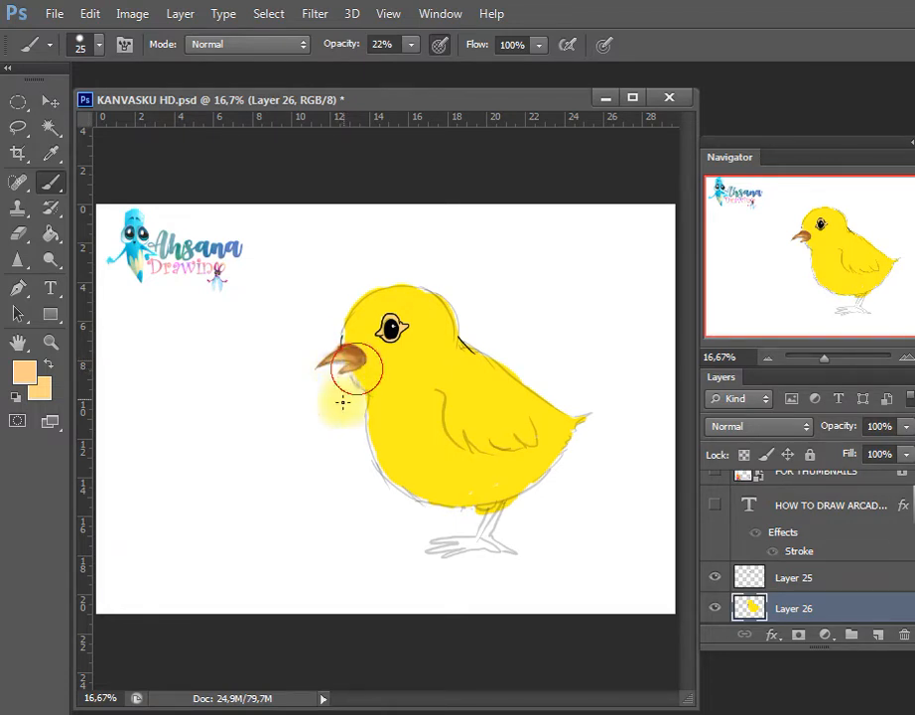
{"action": "key", "text": "ctrl+s"}
Paint the leg and foot in ochre brown with a size 25 brush at 100% opacity, and save the document
{"action": "key", "text": "w"}
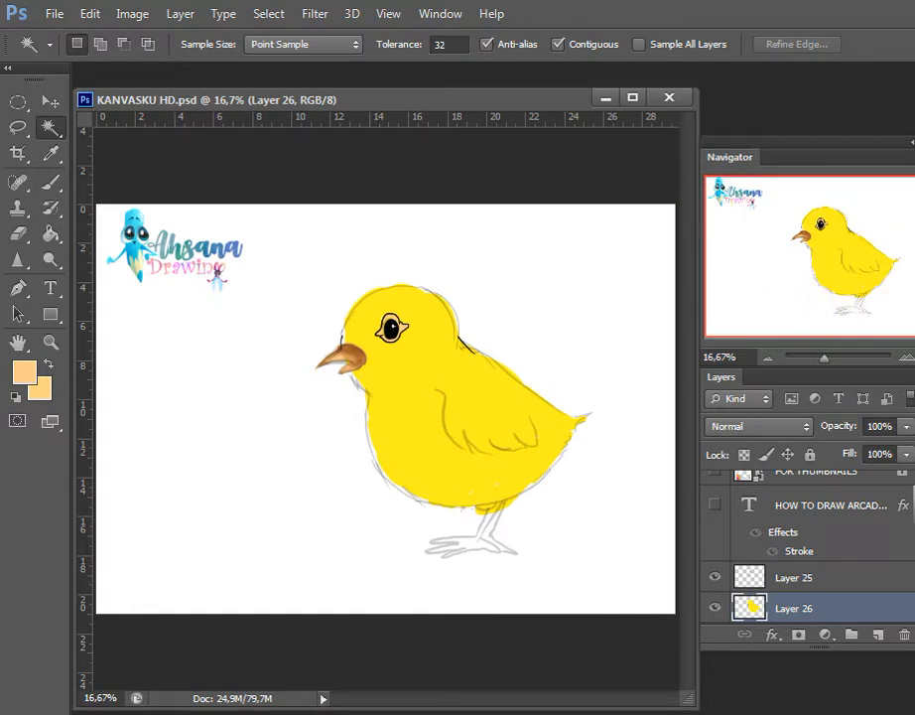
{"action": "key", "text": "i"}
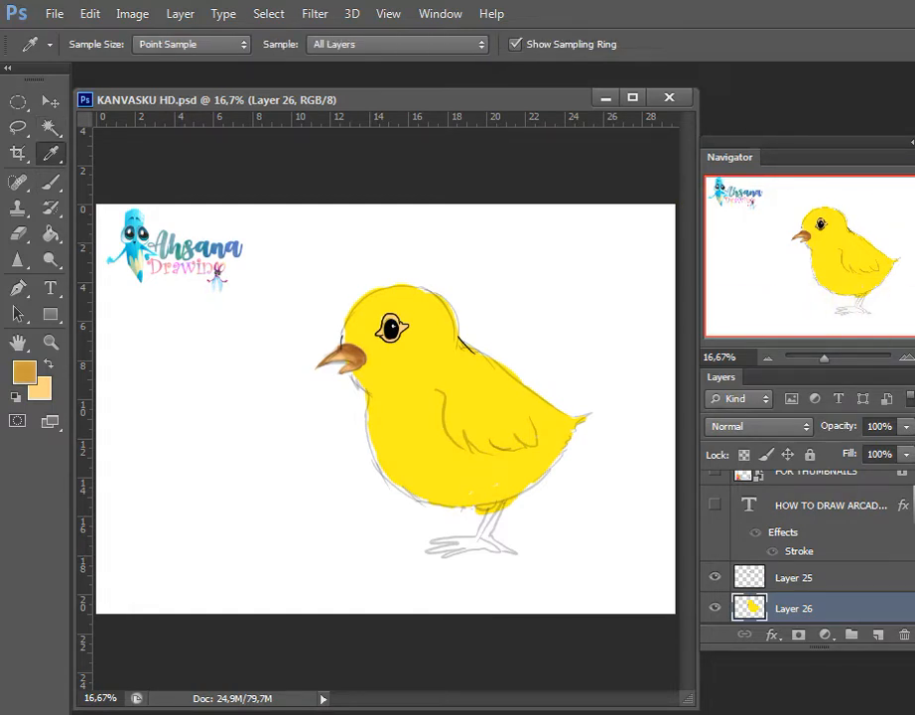
{"action": "key", "text": "b"}
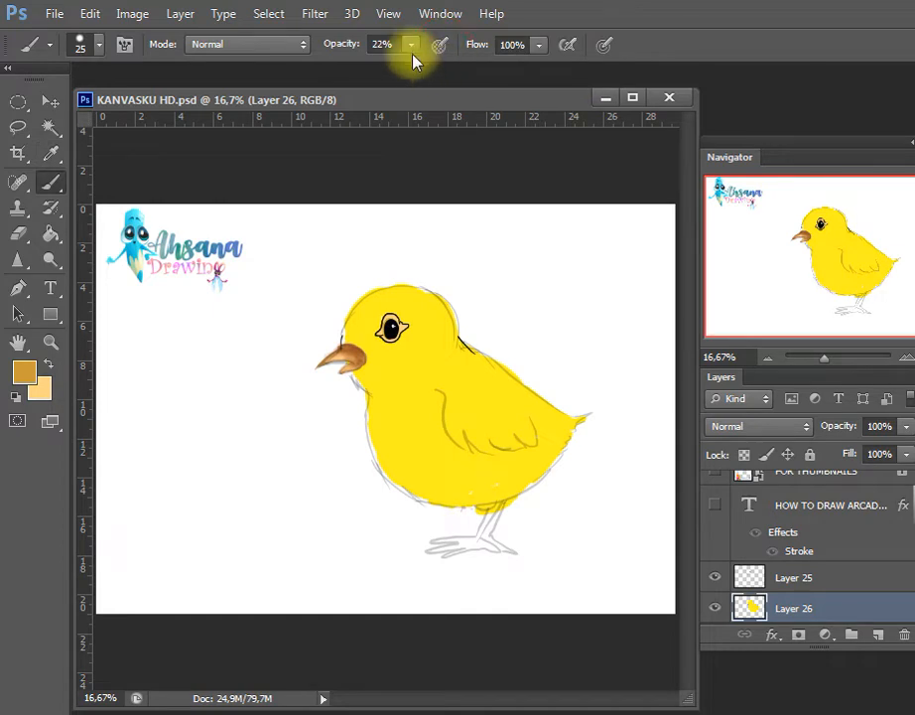
{"action": "left_click", "coordinate": [412, 50]}
{"action": "left_click_drag", "start_coordinate": [415, 71], "coordinate": [583, 90]}
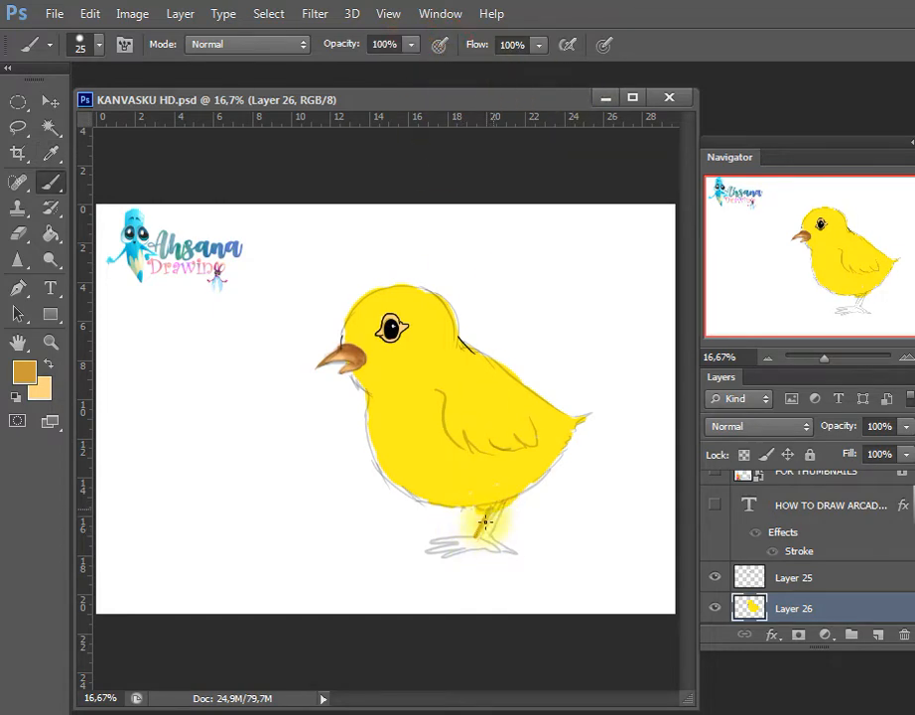
{"action": "mouse_move", "coordinate": [492, 510]}
{"action": "left_mouse_down"}
{"action": "mouse_move", "coordinate": [477, 539]}
{"action": "mouse_move", "coordinate": [427, 543]}
{"action": "mouse_move", "coordinate": [474, 544]}
{"action": "mouse_move", "coordinate": [428, 552]}
{"action": "mouse_move", "coordinate": [472, 543]}
{"action": "left_mouse_up"}
{"action": "mouse_move", "coordinate": [475, 544]}
{"action": "left_mouse_down"}
{"action": "mouse_move", "coordinate": [448, 556]}
{"action": "mouse_move", "coordinate": [477, 543]}
{"action": "mouse_move", "coordinate": [442, 547]}
{"action": "mouse_move", "coordinate": [473, 549]}
{"action": "left_mouse_up"}
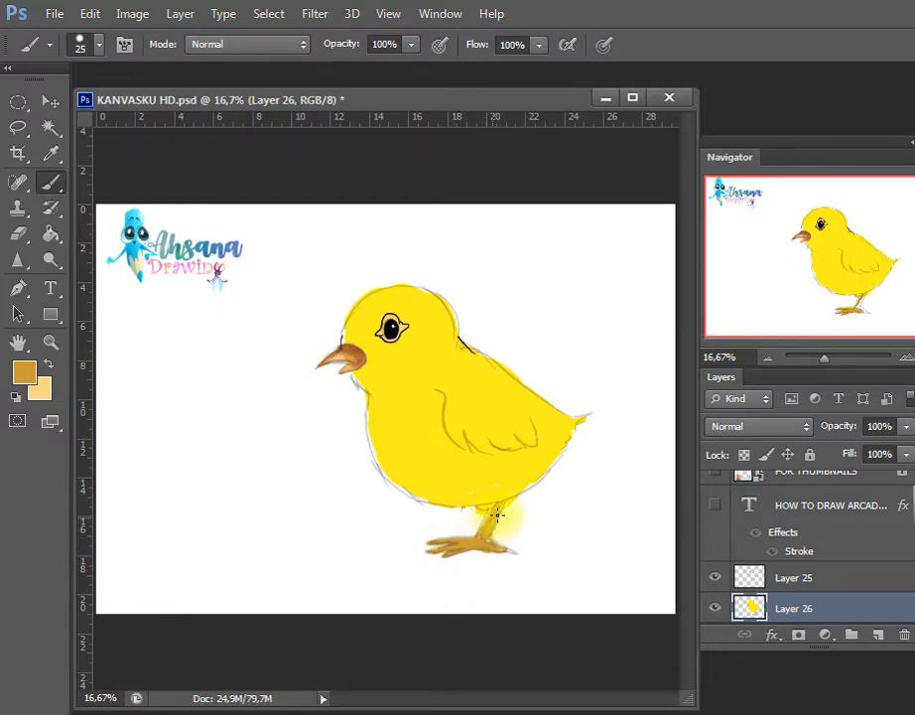
{"action": "mouse_move", "coordinate": [494, 546]}
{"action": "left_mouse_down"}
{"action": "mouse_move", "coordinate": [507, 545]}
{"action": "mouse_move", "coordinate": [498, 550]}
{"action": "left_mouse_up"}
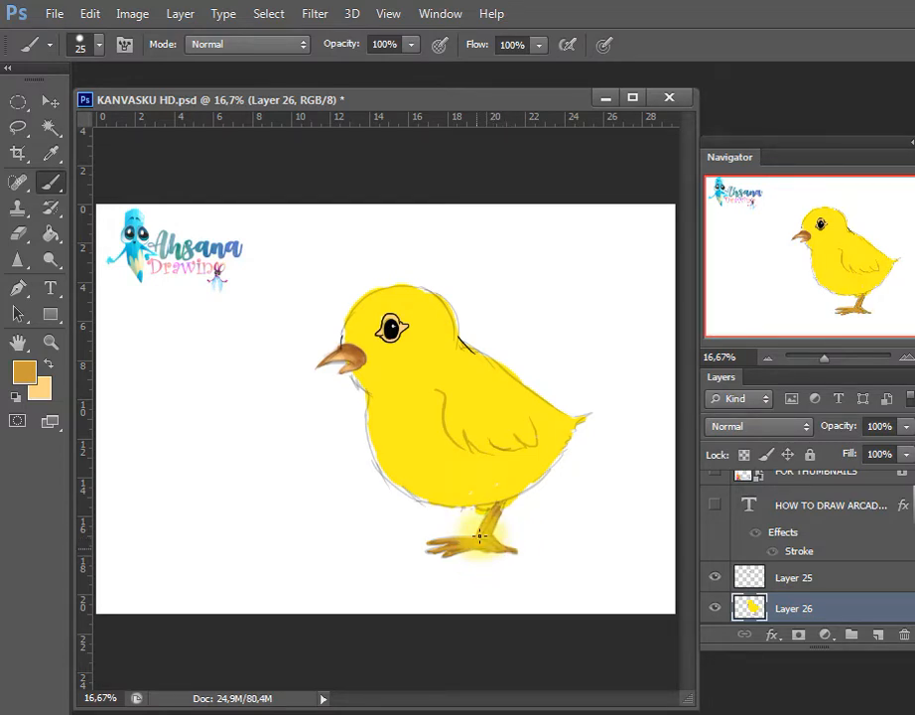
{"action": "key", "text": "ctrl+s"}
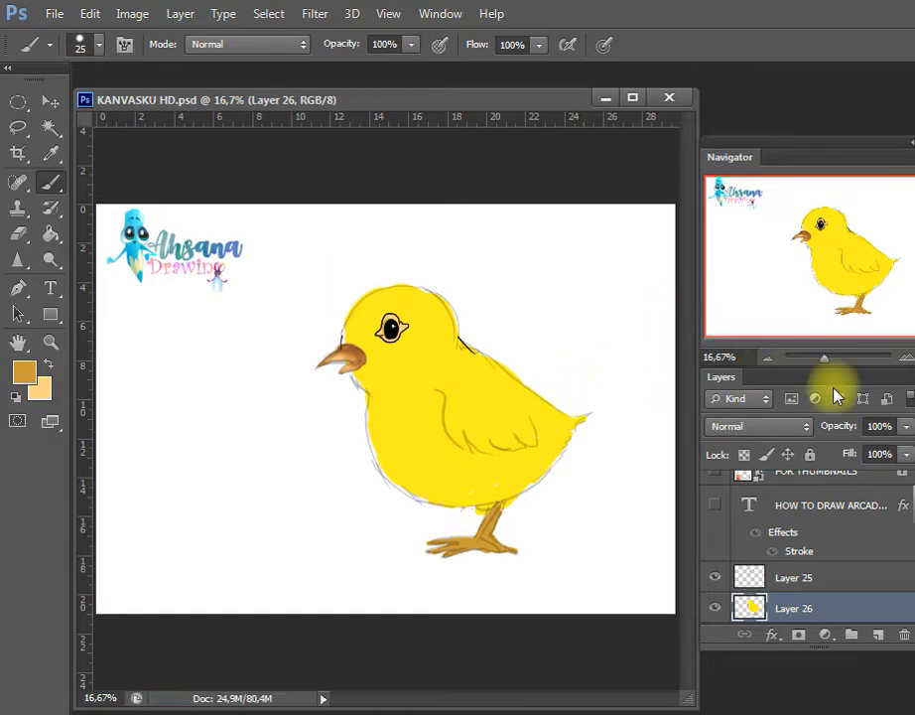
Brush light orange highlights onto the leg and toes with a size 40 to 45 brush and pressure-controlled opacity, and save the document
{"action": "key", "text": "i"}
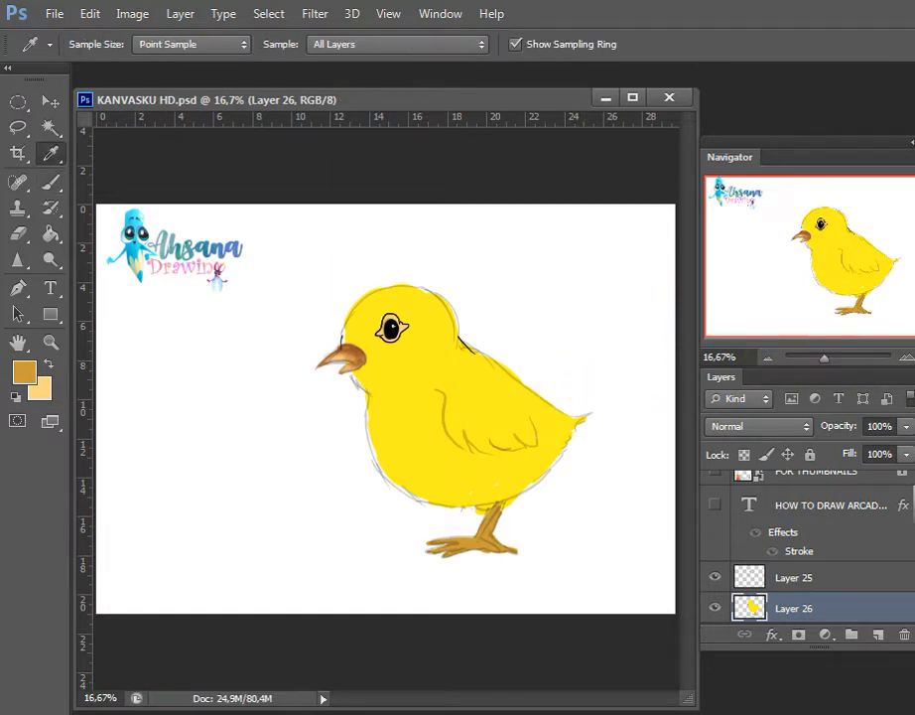
{"action": "key", "text": "b"}
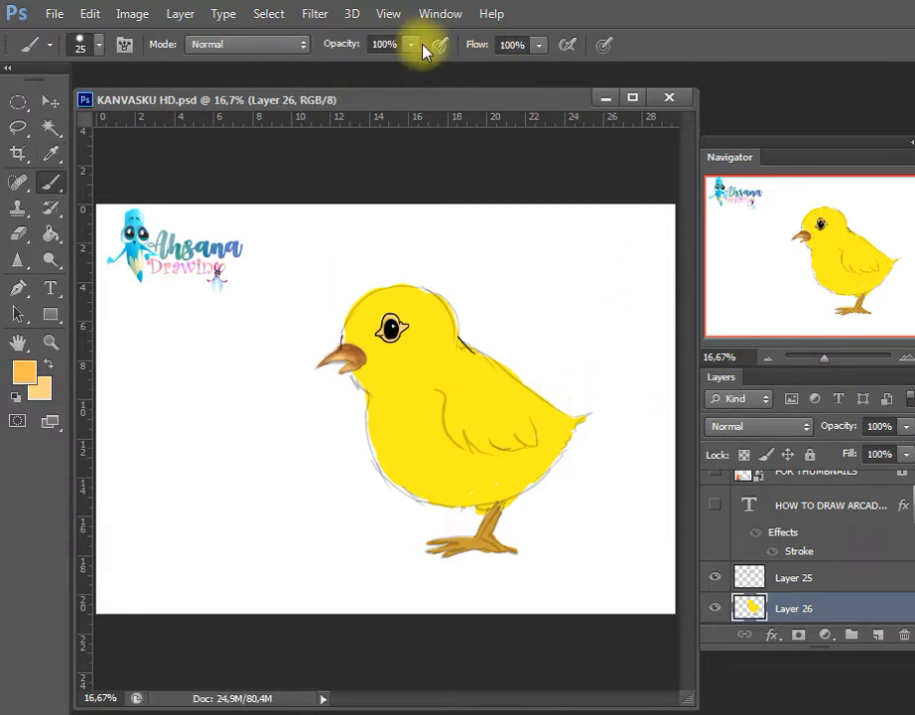
{"action": "key", "text": "]"}
{"action": "key", "text": "]"}
{"action": "key", "text": "]"}
{"action": "key", "text": "]"}
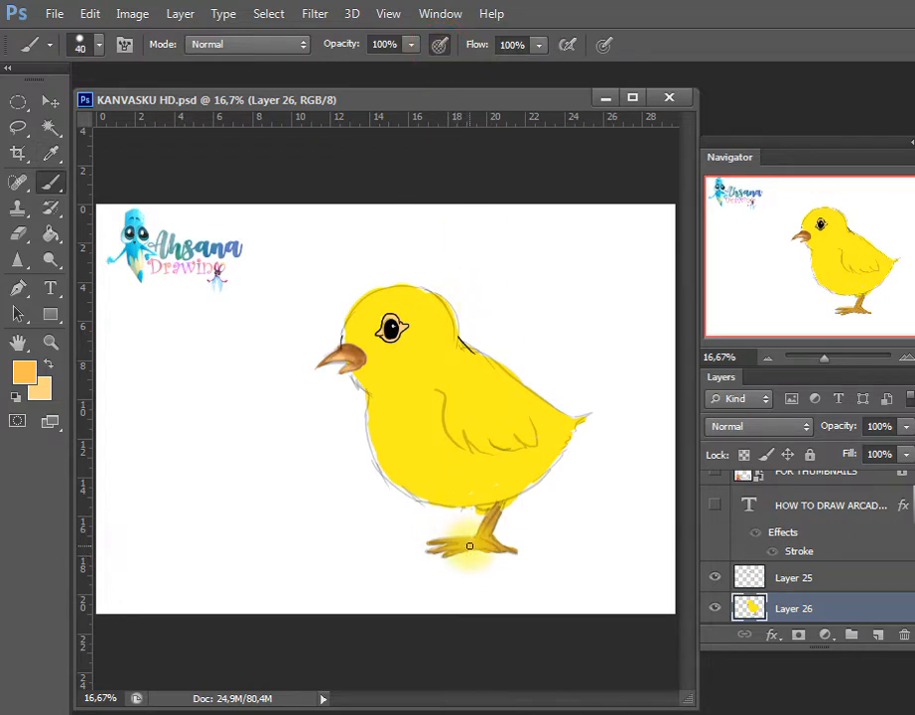
{"action": "mouse_move", "coordinate": [461, 544]}
{"action": "left_mouse_down"}
{"action": "mouse_move", "coordinate": [491, 522]}
{"action": "mouse_move", "coordinate": [488, 514]}
{"action": "mouse_move", "coordinate": [468, 546]}
{"action": "mouse_move", "coordinate": [495, 510]}
{"action": "mouse_move", "coordinate": [484, 531]}
{"action": "mouse_move", "coordinate": [506, 515]}
{"action": "mouse_move", "coordinate": [496, 507]}
{"action": "mouse_move", "coordinate": [483, 546]}
{"action": "mouse_move", "coordinate": [475, 543]}
{"action": "mouse_move", "coordinate": [481, 526]}
{"action": "mouse_move", "coordinate": [451, 555]}
{"action": "left_mouse_up"}
{"action": "key", "text": "ctrl+s"}
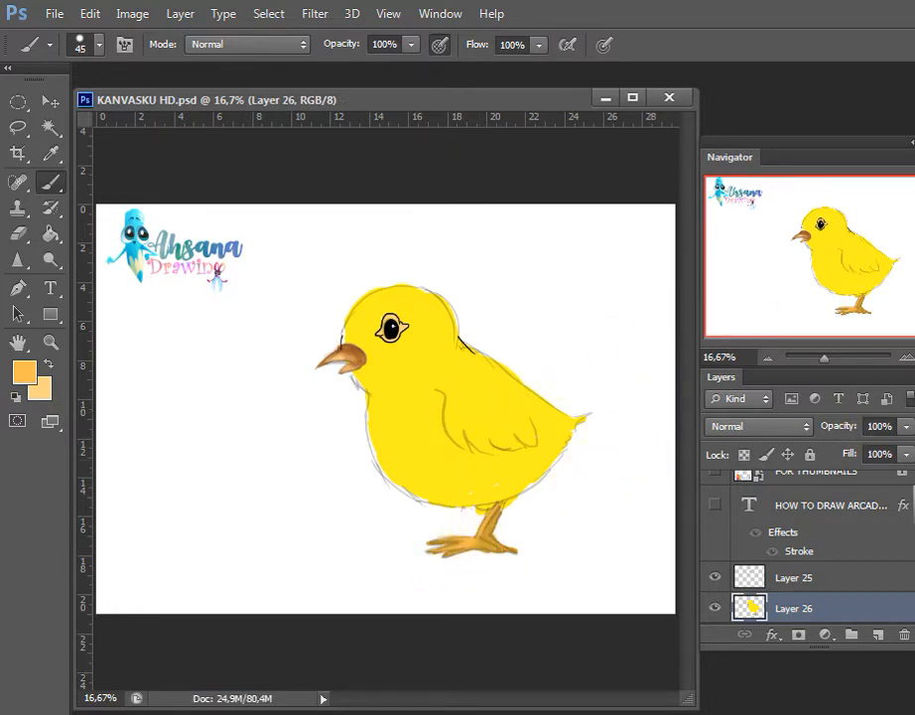
Shade the leg and foot in dark brown with a size 30 brush
{"action": "key", "text": "i"}
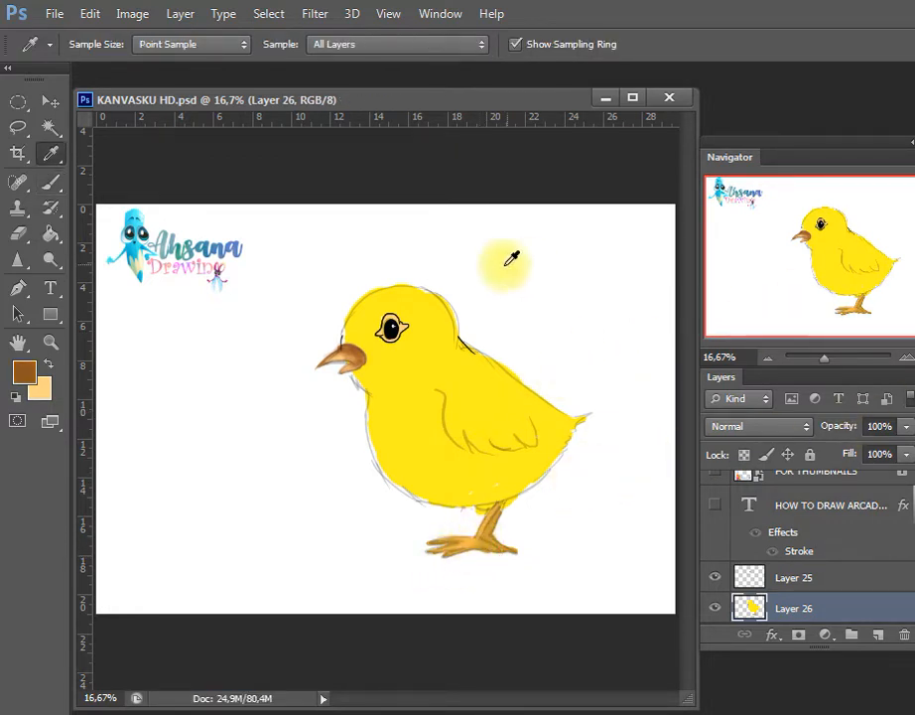
{"action": "key", "text": "b"}
{"action": "left_click", "coordinate": [493, 510]}
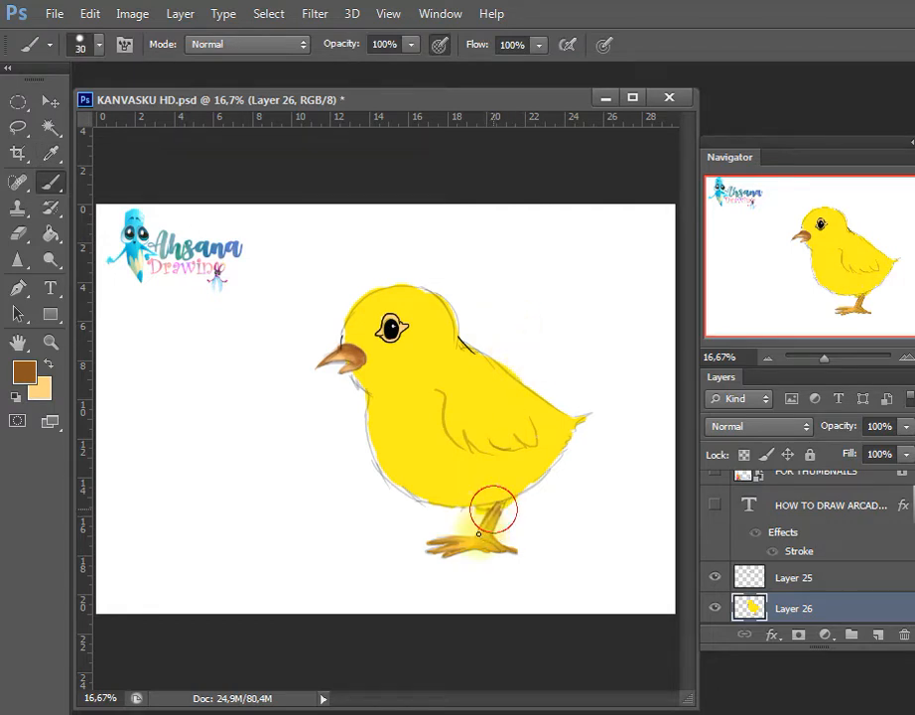
{"action": "key", "text": "ctrl+z"}
Select the yellow body area with the Magic Wand and shade the forehead orange using a size 125 pressure-sensitive brush at 20% opacity
{"action": "key", "text": "w"}
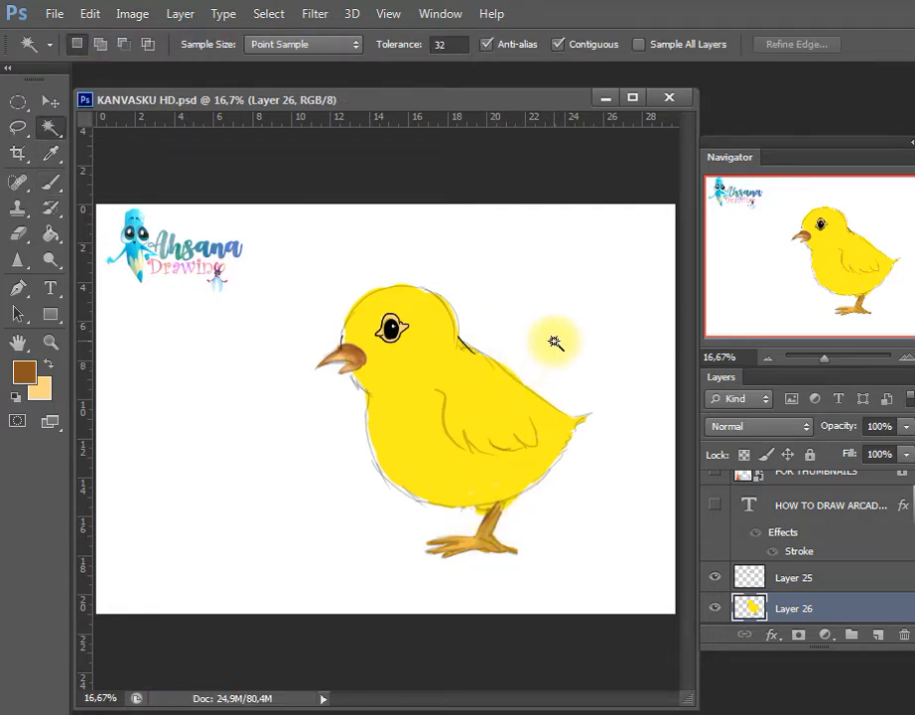
{"action": "left_click", "coordinate": [433, 372]}
{"action": "key", "text": "i"}
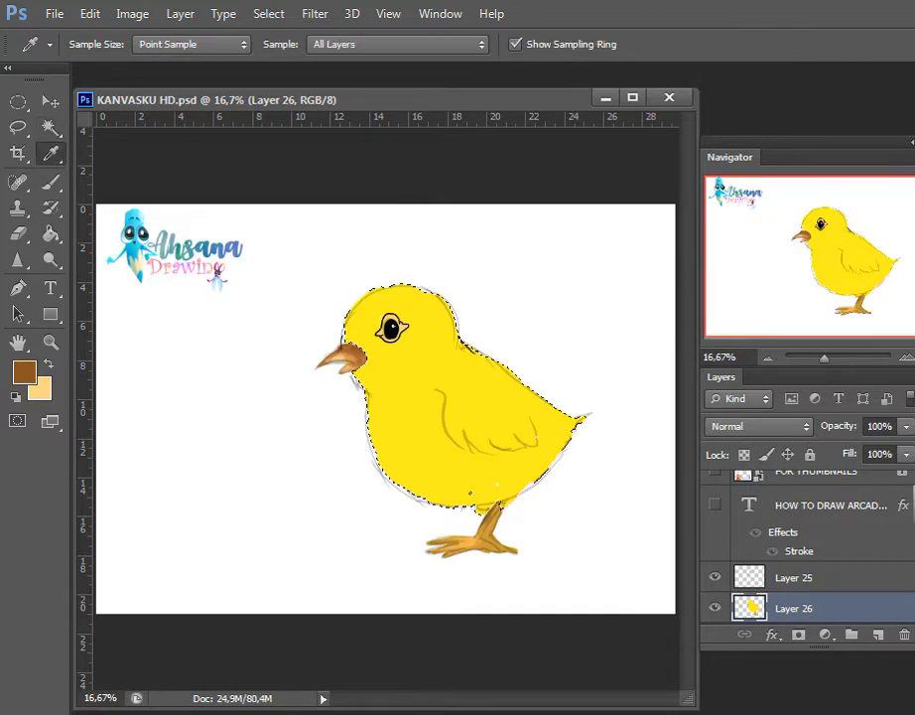
{"action": "key", "text": "b"}
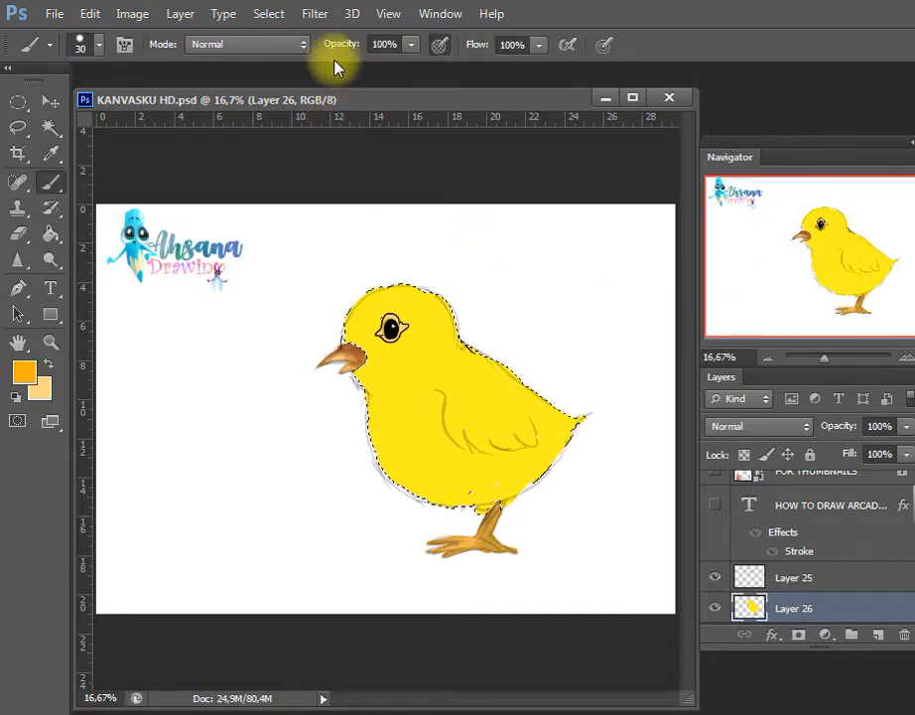
{"action": "left_click", "coordinate": [434, 50]}
{"action": "key", "text": "bracketright"}
{"action": "key", "text": "bracketright"}
{"action": "key", "text": "bracketright"}
{"action": "key", "text": "bracketright"}
{"action": "key", "text": "bracketright"}
{"action": "key", "text": "bracketright"}
{"action": "key", "text": "bracketright"}
{"action": "key", "text": "bracketright"}
{"action": "key", "text": "bracketright"}
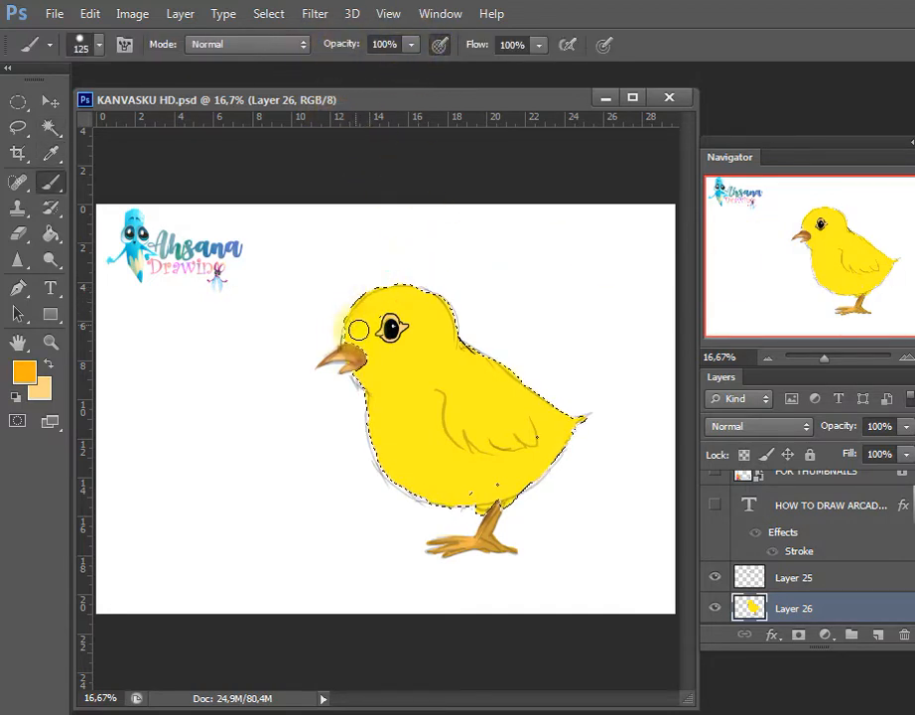
{"action": "left_click", "coordinate": [410, 44]}
{"action": "left_click_drag", "start_coordinate": [400, 67], "coordinate": [348, 207]}
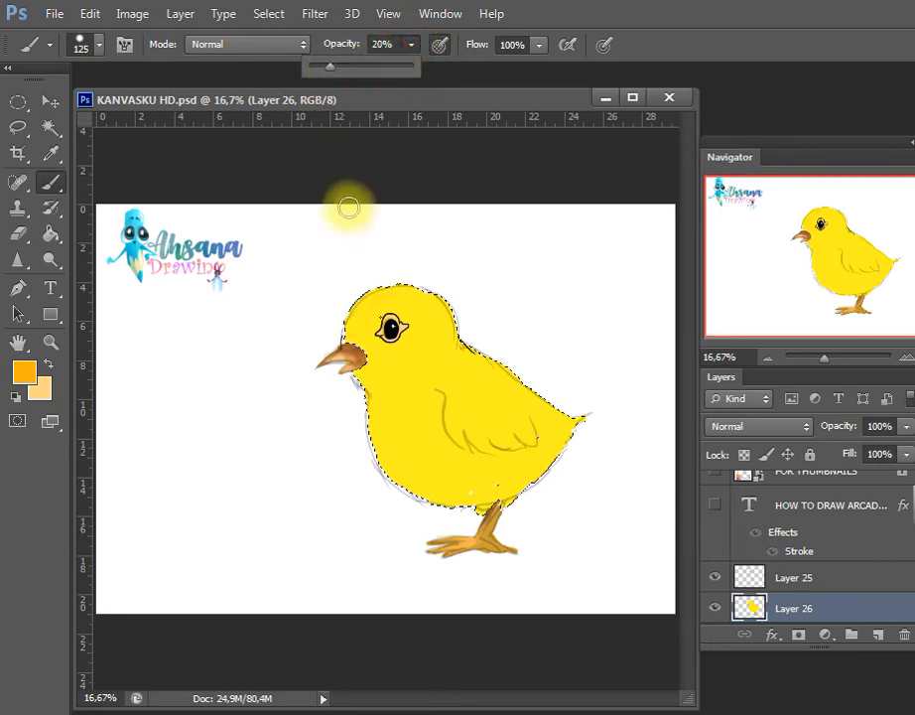
{"action": "left_click", "coordinate": [391, 286]}
{"action": "left_click", "coordinate": [390, 297]}
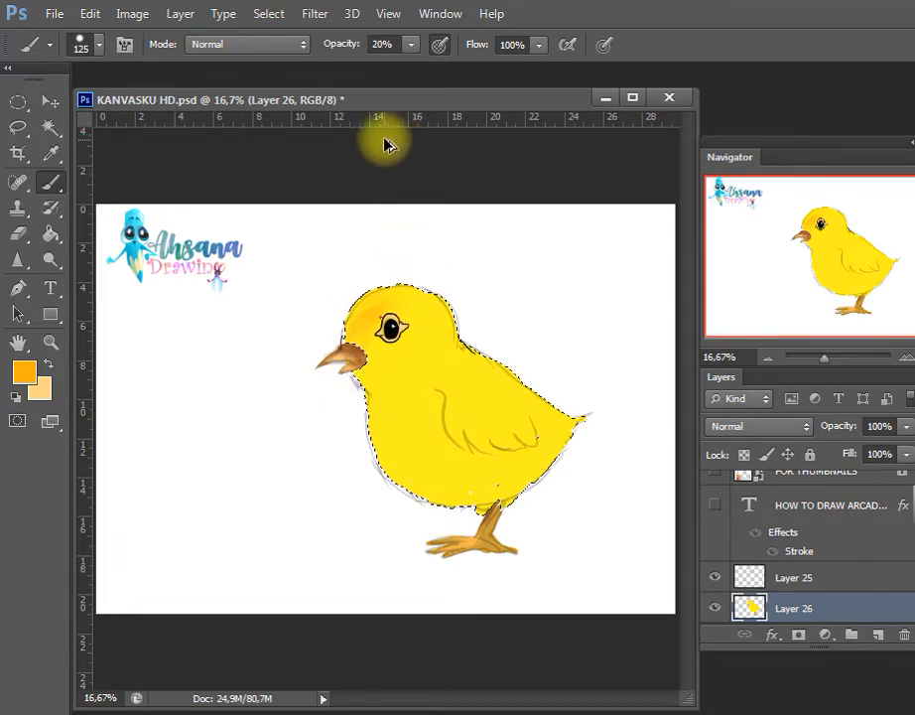
Shade the chick's head, breast and tail area softly in orange with the size 125 brush at 7% opacity
{"action": "left_click", "coordinate": [411, 44]}
{"action": "left_click_drag", "start_coordinate": [411, 66], "coordinate": [399, 68]}
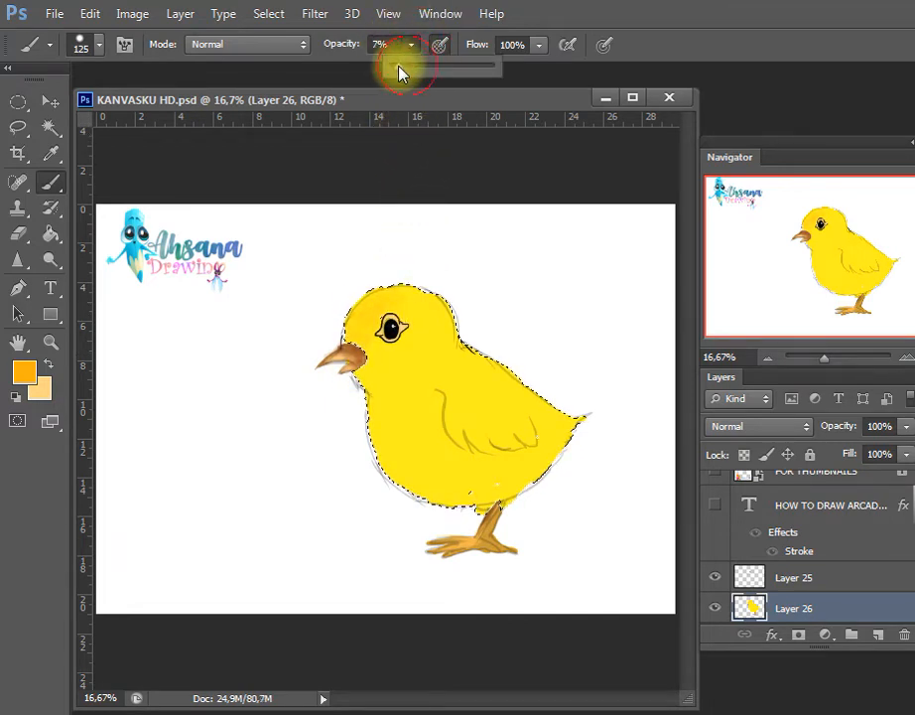
{"action": "left_click_drag", "start_coordinate": [386, 313], "coordinate": [362, 364]}
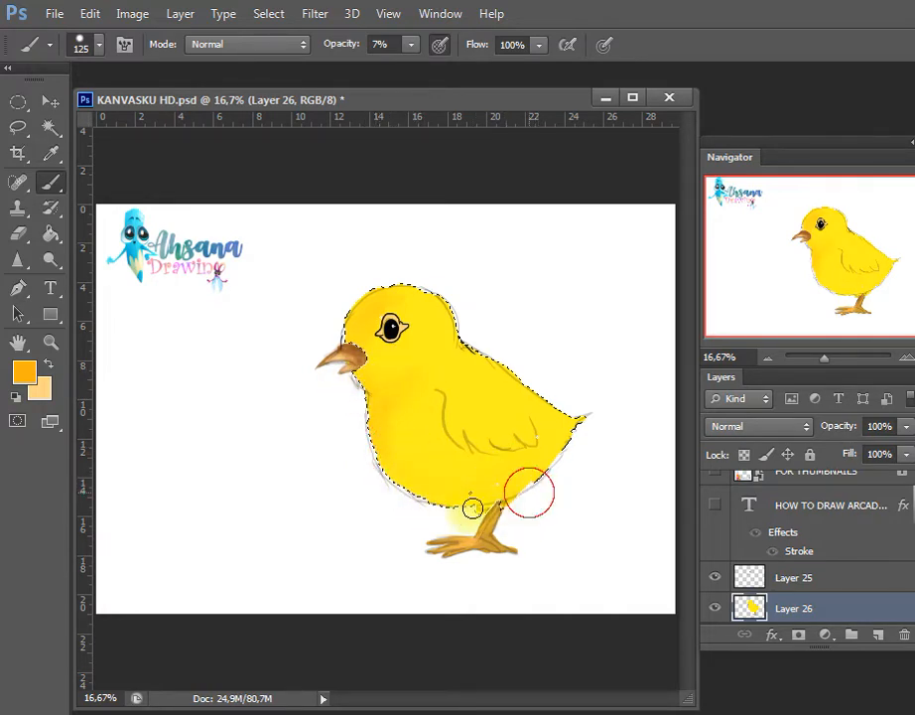
{"action": "mouse_move", "coordinate": [484, 446]}
{"action": "left_mouse_down"}
{"action": "mouse_move", "coordinate": [545, 439]}
{"action": "mouse_move", "coordinate": [527, 419]}
{"action": "mouse_move", "coordinate": [540, 440]}
{"action": "mouse_move", "coordinate": [455, 440]}
{"action": "left_mouse_up"}
{"action": "left_click_drag", "start_coordinate": [546, 440], "coordinate": [588, 423]}
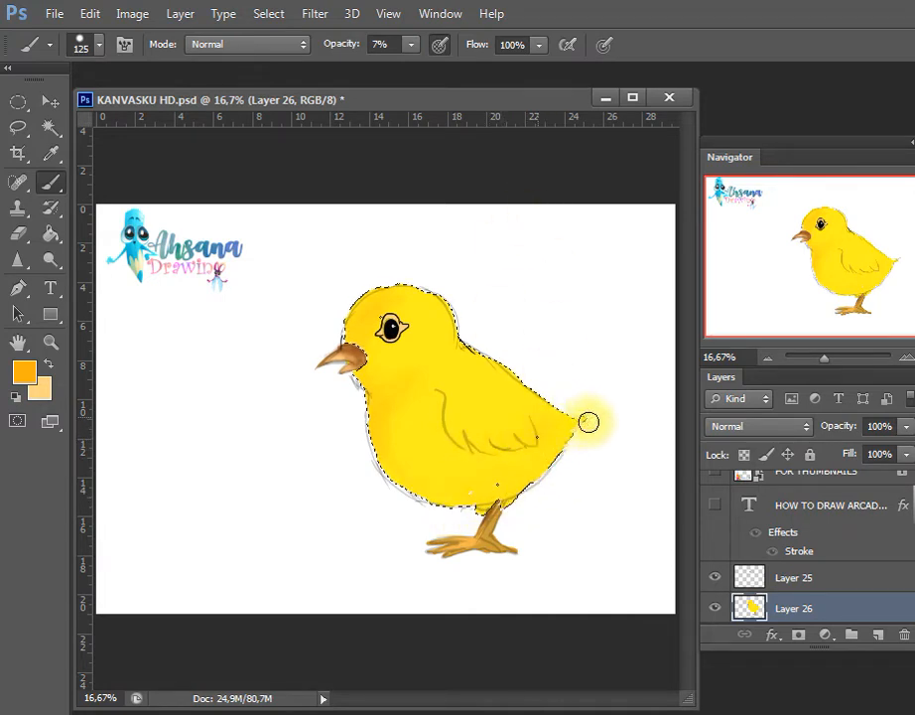
{"action": "mouse_move", "coordinate": [546, 466]}
{"action": "left_mouse_down"}
{"action": "mouse_move", "coordinate": [583, 434]}
{"action": "mouse_move", "coordinate": [558, 451]}
{"action": "mouse_move", "coordinate": [598, 426]}
{"action": "mouse_move", "coordinate": [589, 421]}
{"action": "mouse_move", "coordinate": [546, 437]}
{"action": "mouse_move", "coordinate": [580, 459]}
{"action": "left_mouse_up"}
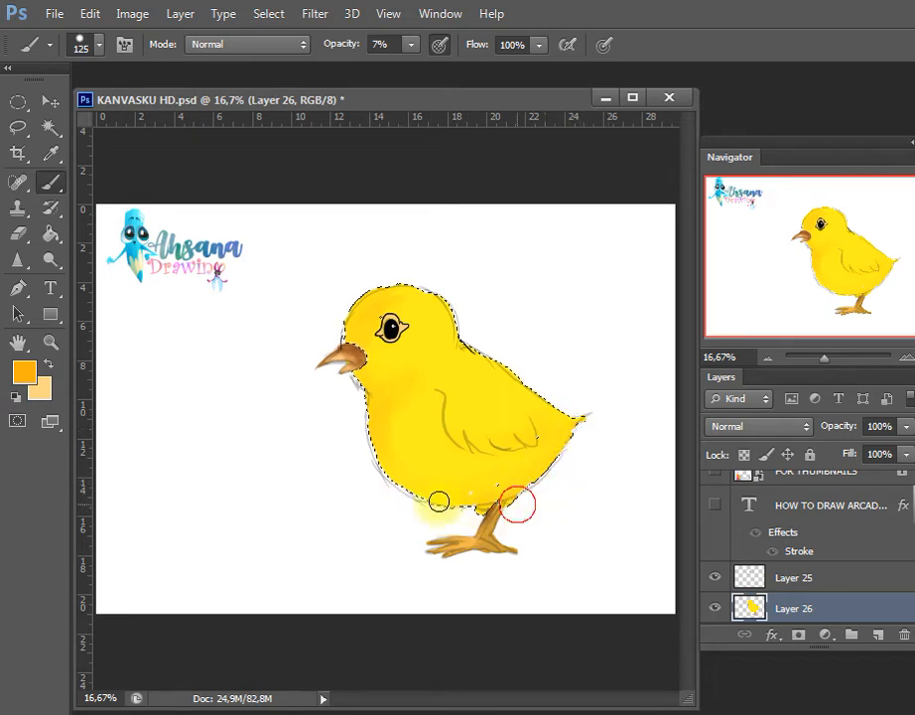
Highlight the wing feathers in light yellow with a size 40 brush at 74% opacity
{"action": "left_click", "coordinate": [24, 373]}
{"action": "left_click", "coordinate": [462, 363]}
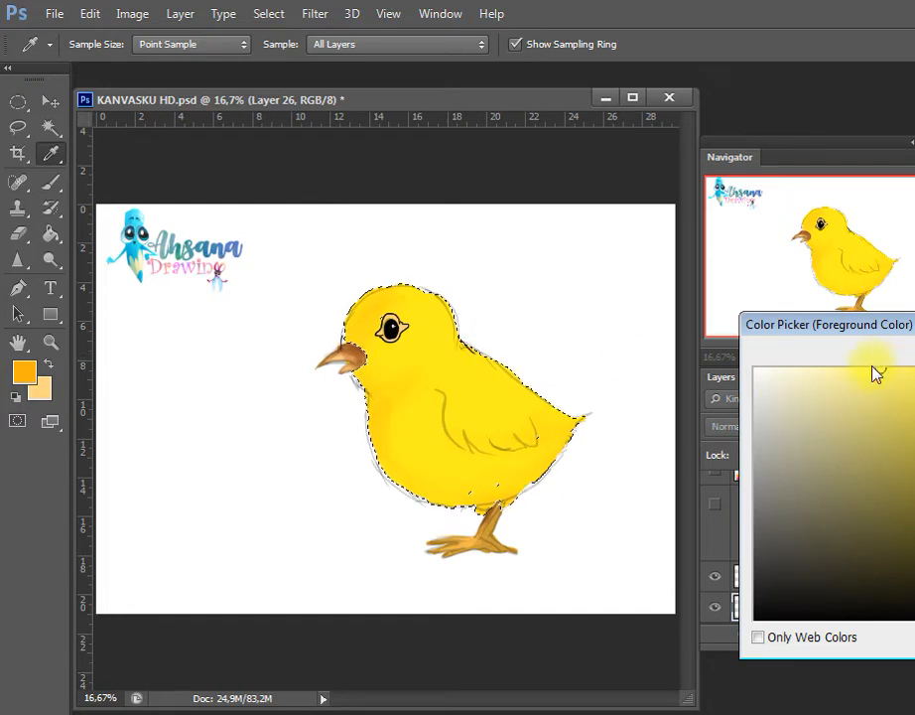
{"action": "key", "text": "Return"}
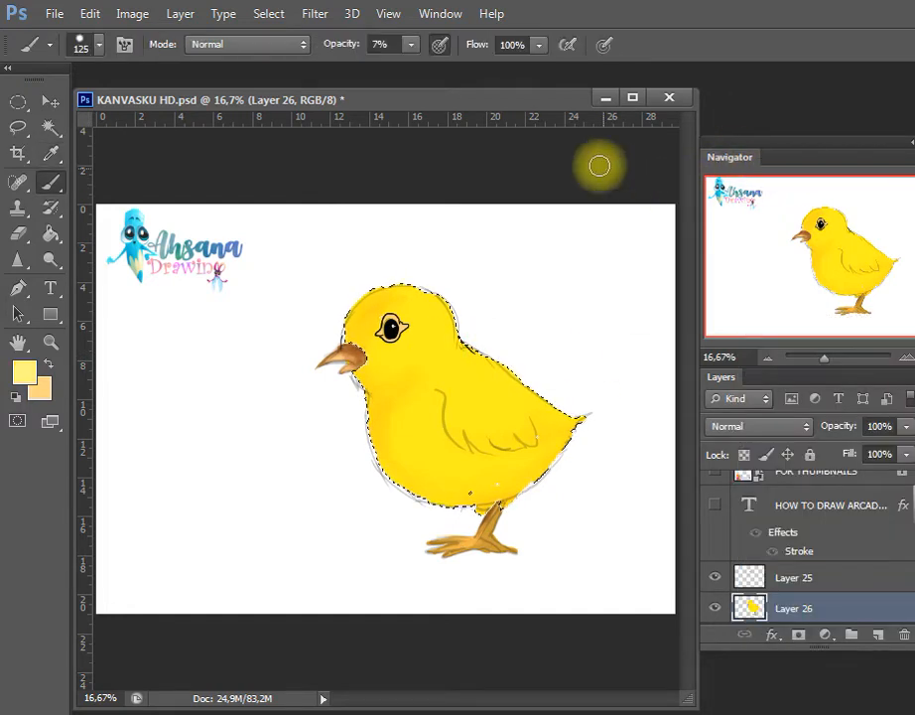
{"action": "left_click", "coordinate": [410, 46]}
{"action": "left_click_drag", "start_coordinate": [421, 70], "coordinate": [437, 94]}
{"action": "key", "text": "["}
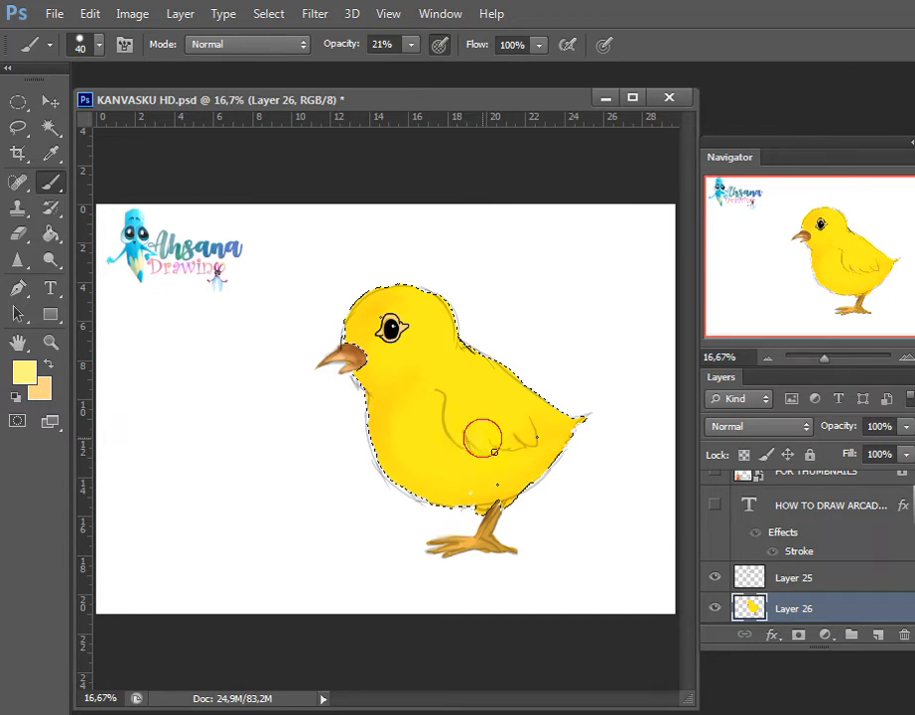
{"action": "left_click", "coordinate": [411, 44]}
{"action": "left_click_drag", "start_coordinate": [412, 65], "coordinate": [465, 65]}
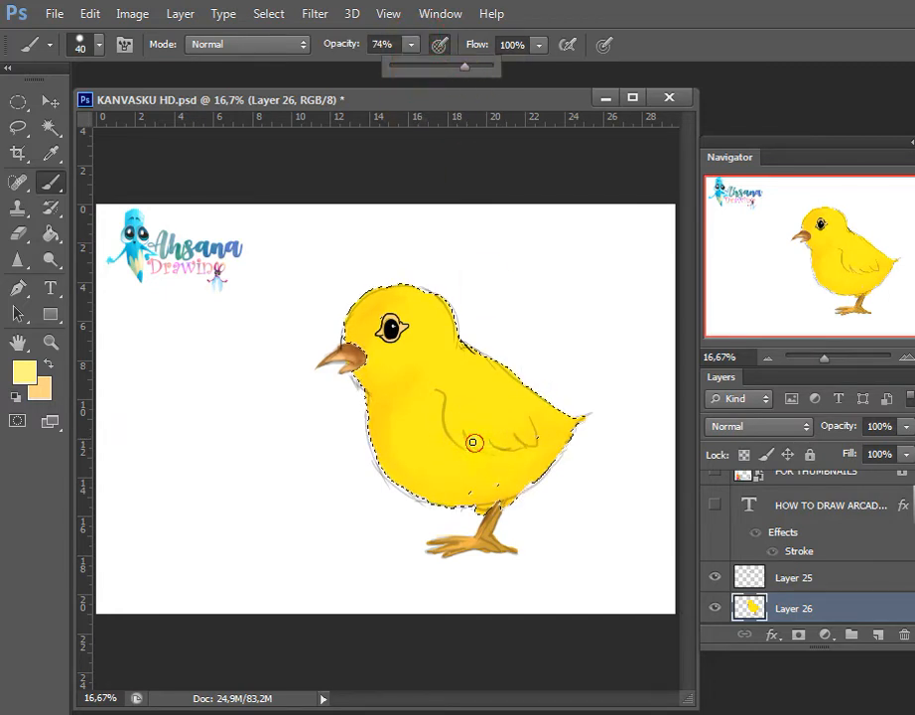
{"action": "left_click", "coordinate": [483, 442]}
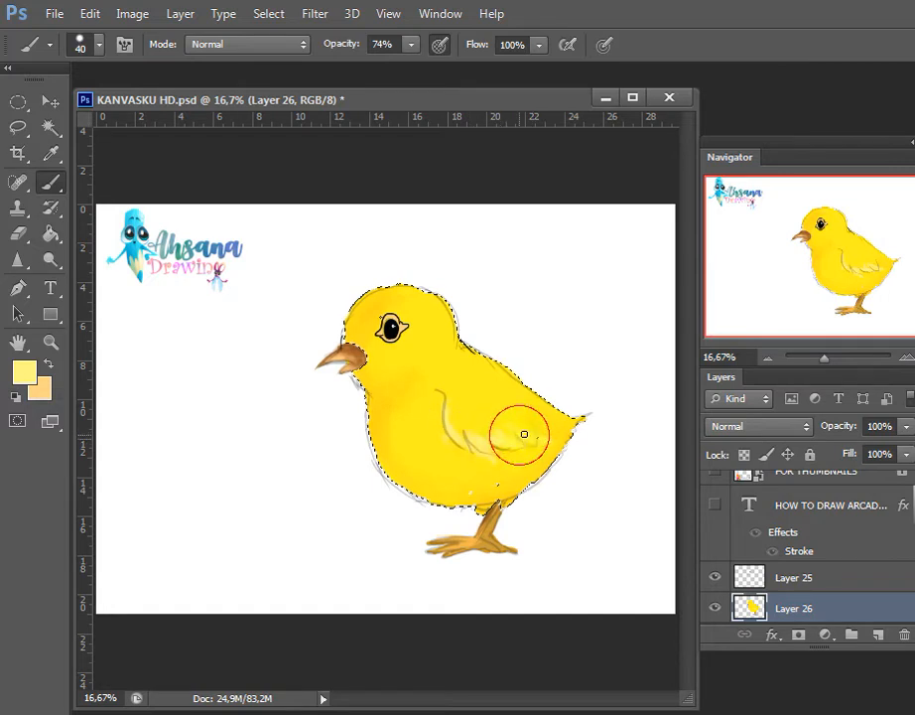
{"action": "left_click", "coordinate": [411, 44]}
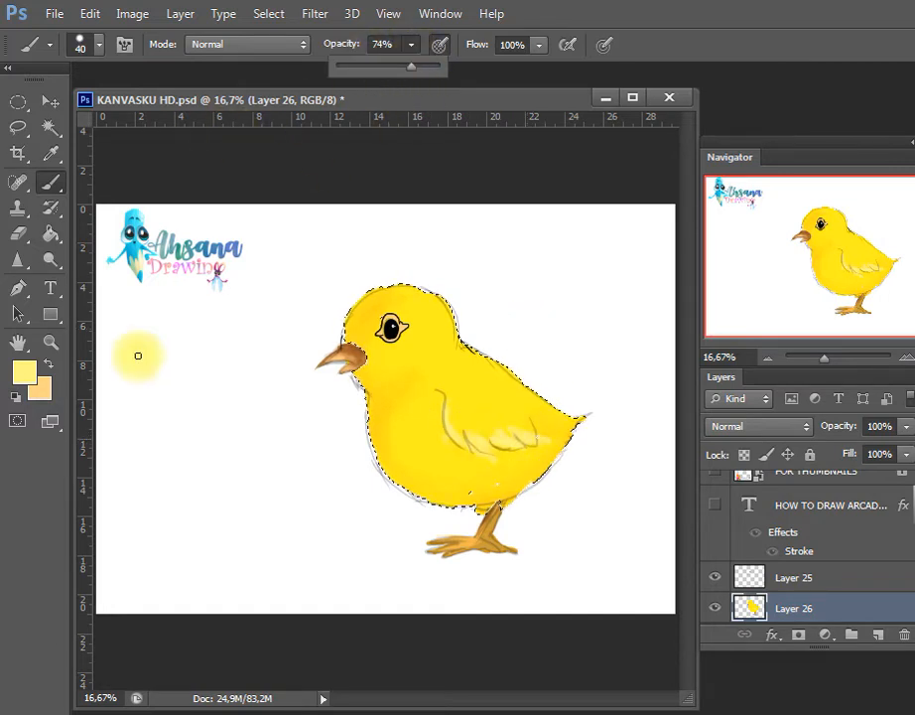
Brighten the wing feathers with a paler cream yellow, clear the selection and save the document
{"action": "left_click", "coordinate": [24, 371]}
{"action": "key", "text": "Return"}
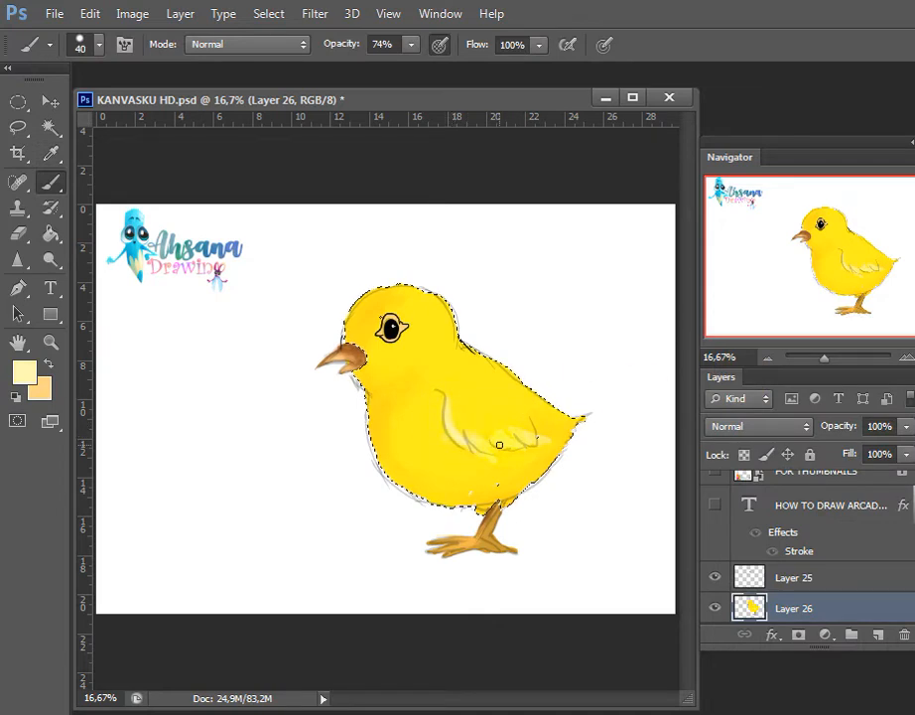
{"action": "mouse_move", "coordinate": [475, 444]}
{"action": "left_mouse_down"}
{"action": "mouse_move", "coordinate": [514, 446]}
{"action": "mouse_move", "coordinate": [521, 433]}
{"action": "left_mouse_up"}
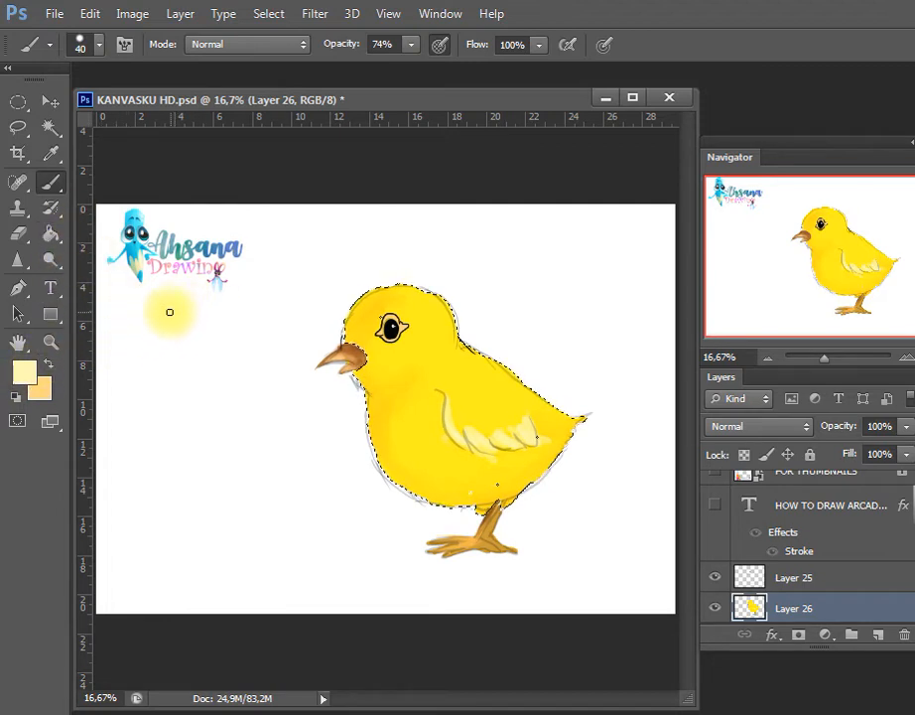
{"action": "key", "text": "ctrl+d"}
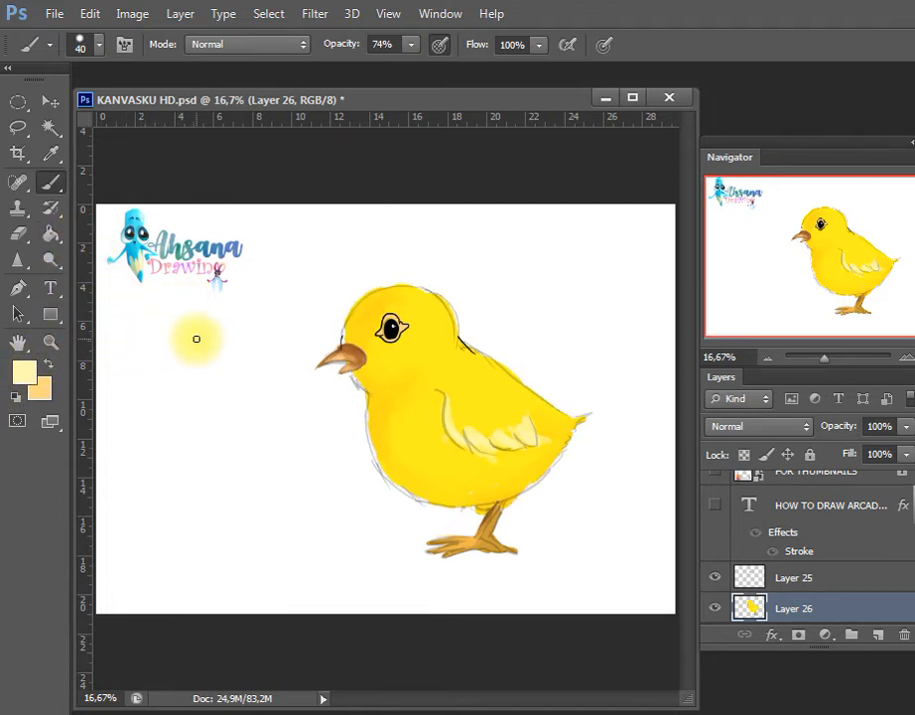
{"action": "key", "text": "ctrl+s"}
Touch up the foot with a sampled ochre colour using a size 30 brush, and save the document
{"action": "key", "text": "i"}
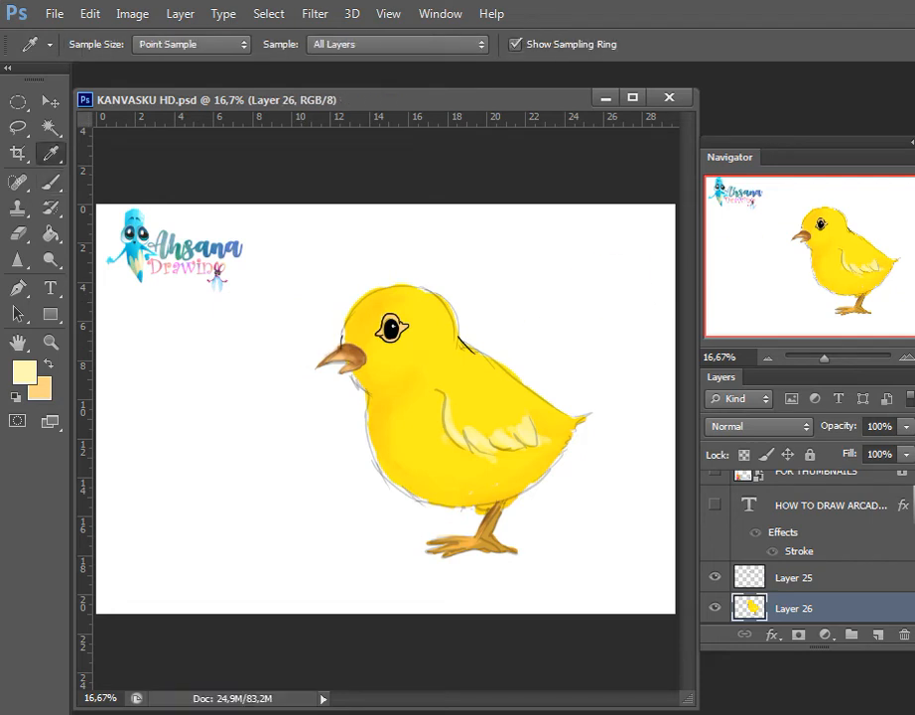
{"action": "key", "text": "b"}
{"action": "key", "text": "bracketleft"}
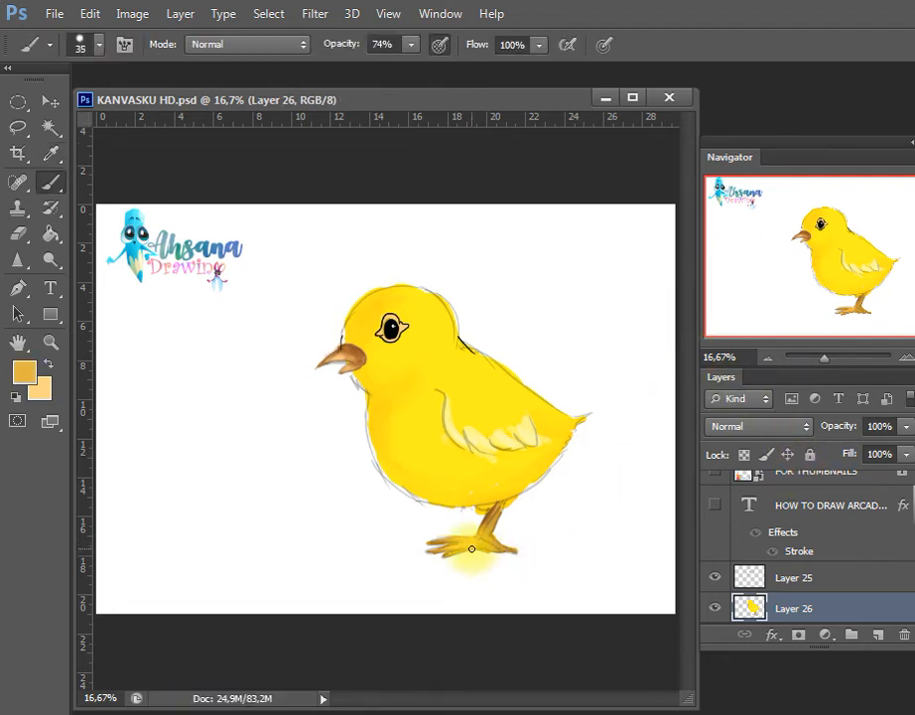
{"action": "key", "text": "bracketleft"}
{"action": "mouse_move", "coordinate": [471, 546]}
{"action": "left_mouse_down"}
{"action": "mouse_move", "coordinate": [439, 551]}
{"action": "mouse_move", "coordinate": [482, 544]}
{"action": "left_mouse_up"}
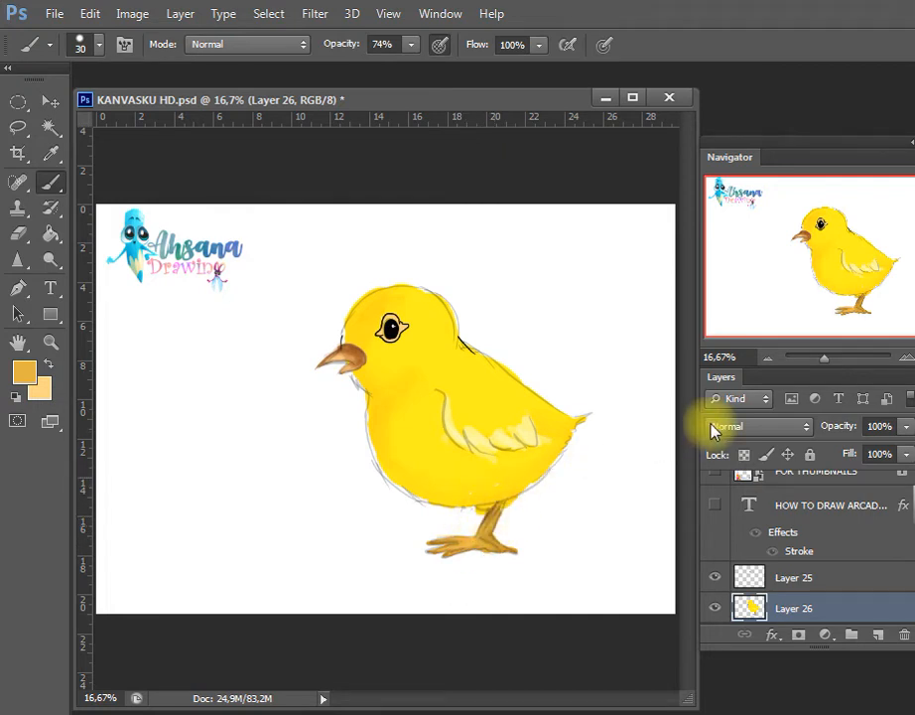
{"action": "key", "text": "ctrl+s"}
Draw fine orange feather strokes along the forehead and crown with a size 9 brush
{"action": "left_click", "coordinate": [21, 375]}
{"action": "left_click", "coordinate": [482, 317]}
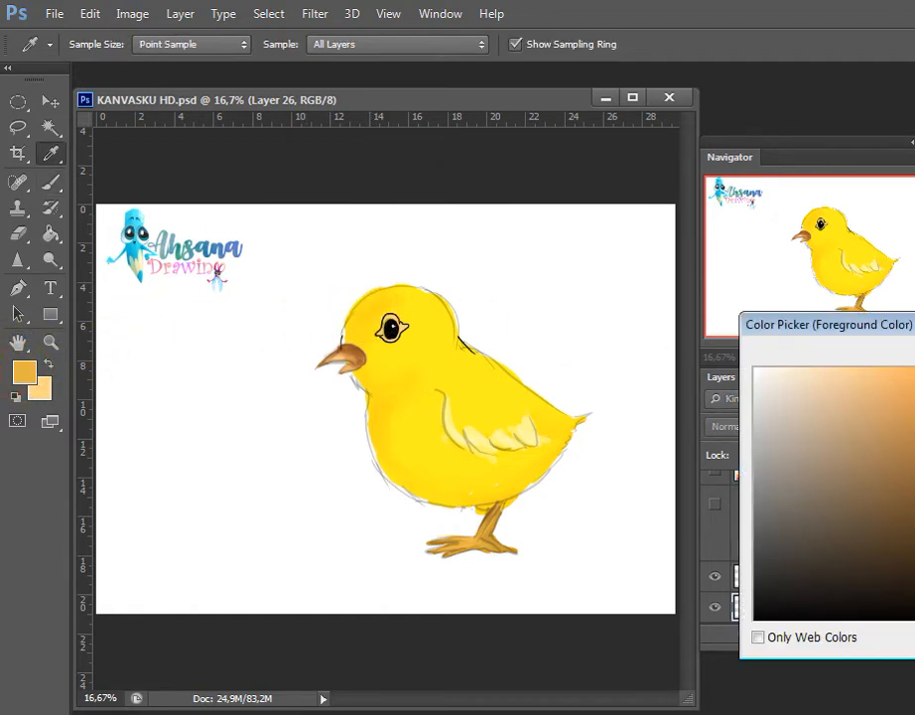
{"action": "key", "text": "Return"}
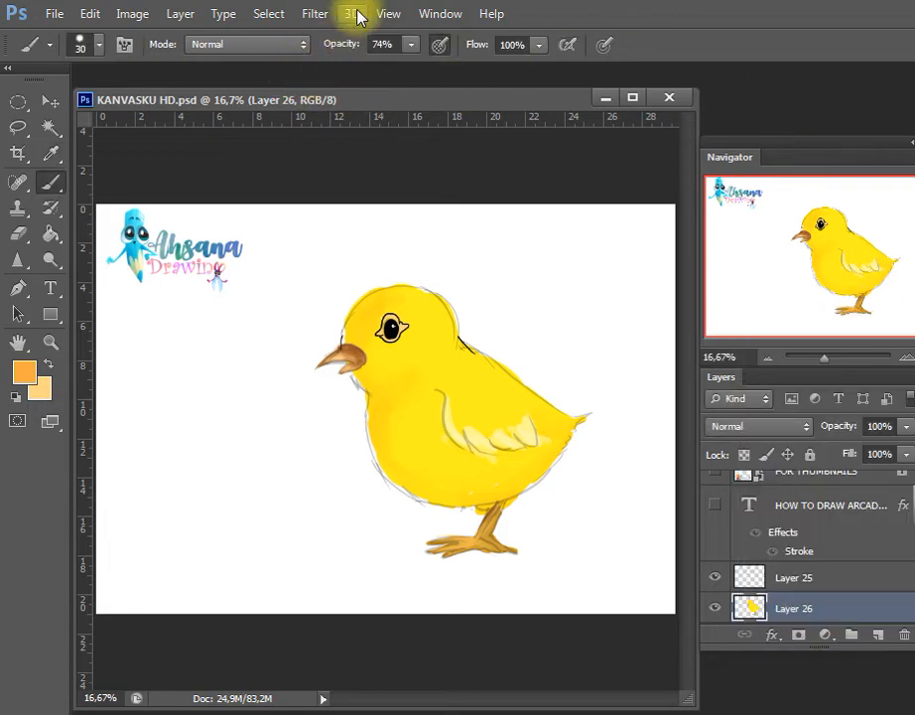
{"action": "key", "text": "bracketleft"}
{"action": "key", "text": "bracketleft"}
{"action": "key", "text": "bracketleft"}
{"action": "mouse_move", "coordinate": [369, 299]}
{"action": "left_mouse_down"}
{"action": "mouse_move", "coordinate": [351, 308]}
{"action": "mouse_move", "coordinate": [338, 333]}
{"action": "left_mouse_up"}
{"action": "left_click", "coordinate": [384, 290]}
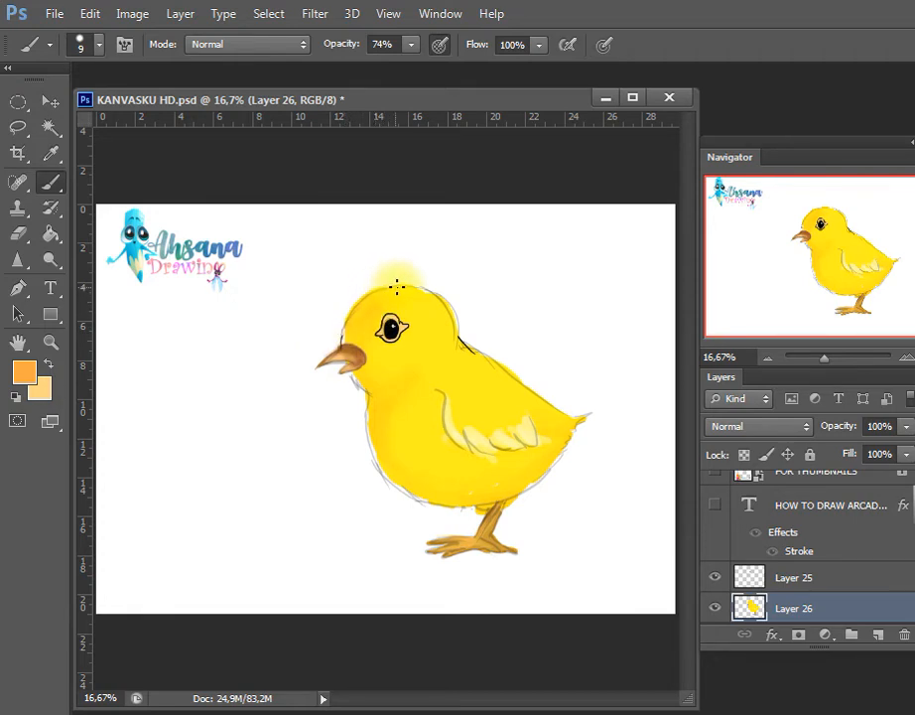
Continue the fine orange feather strokes down the back of the head, the neck and the back
{"action": "left_click_drag", "start_coordinate": [427, 286], "coordinate": [447, 303]}
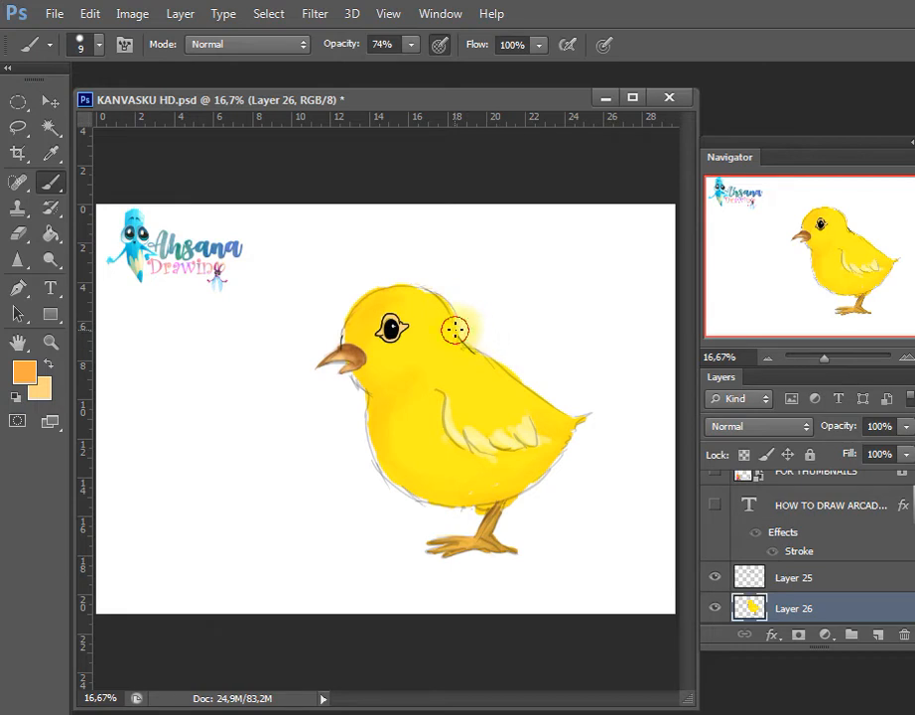
{"action": "left_click", "coordinate": [463, 337]}
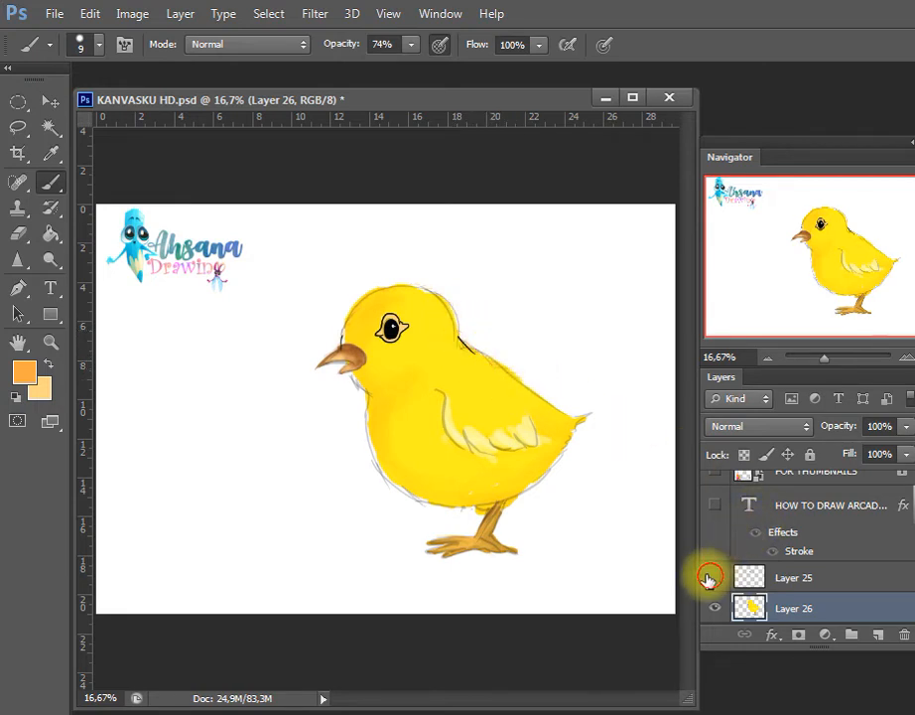
{"action": "left_click", "coordinate": [711, 579]}
{"action": "left_click", "coordinate": [711, 580]}
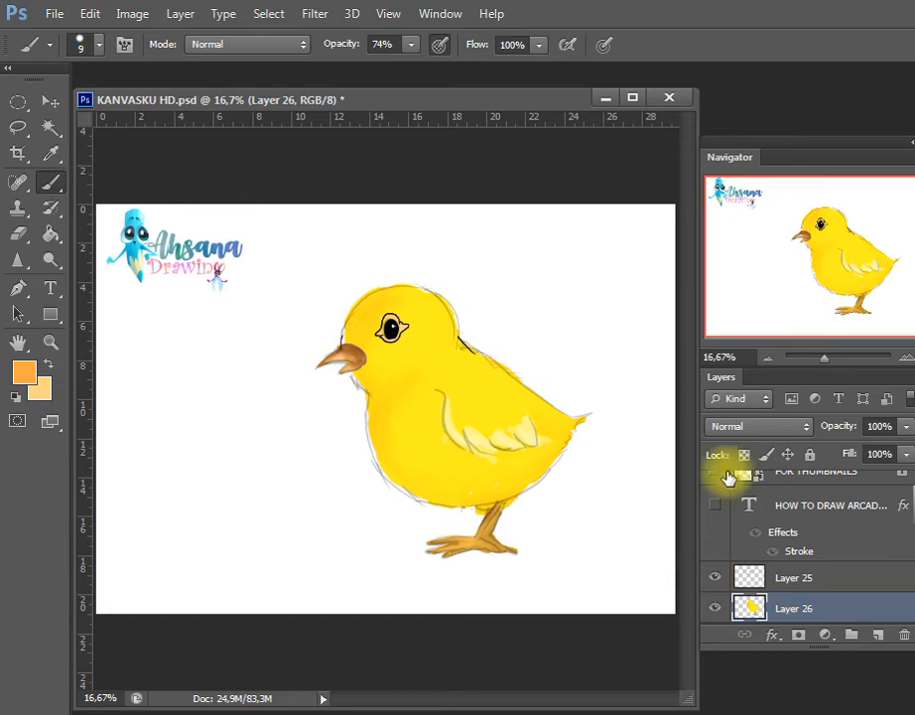
{"action": "left_click", "coordinate": [533, 394]}
{"action": "left_click", "coordinate": [542, 398]}
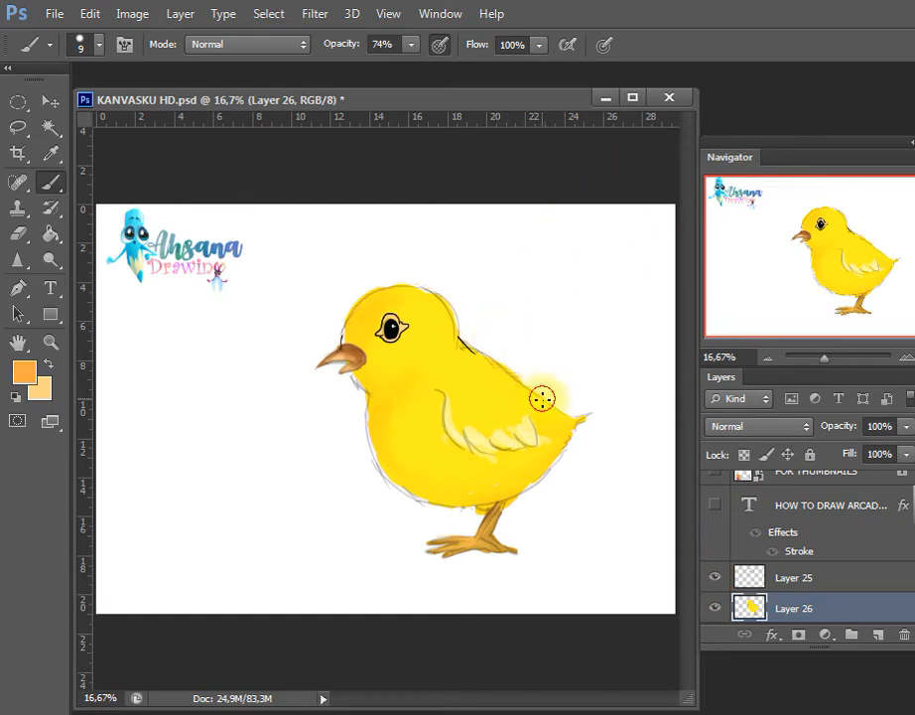
Draw fine tan-brown feather strokes along the breast, tail, rump and belly edges with the size 9 brush
{"action": "left_click", "coordinate": [24, 371]}
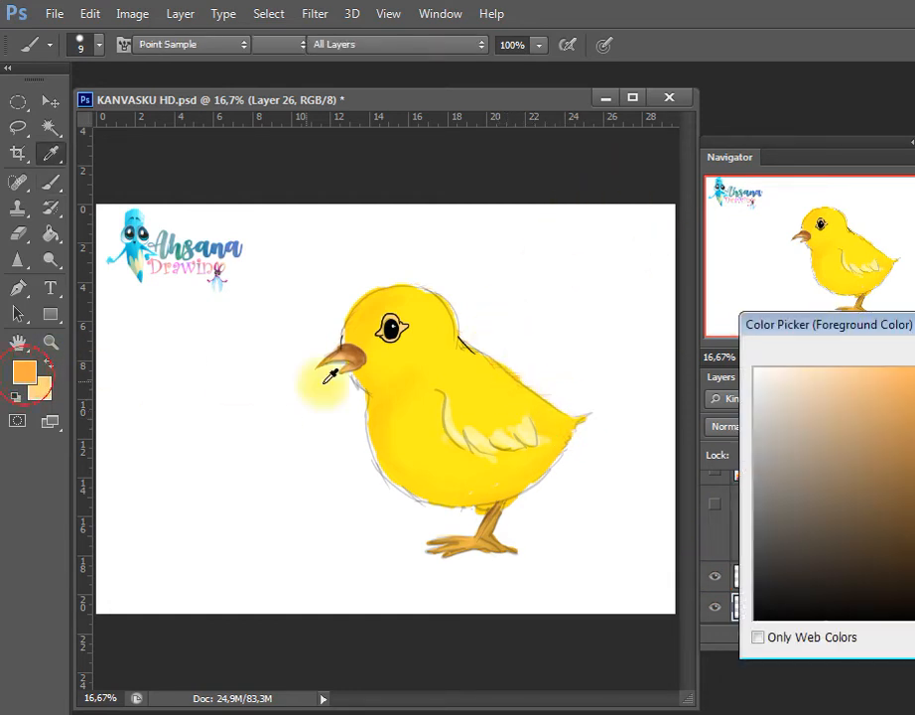
{"action": "key", "text": "Return"}
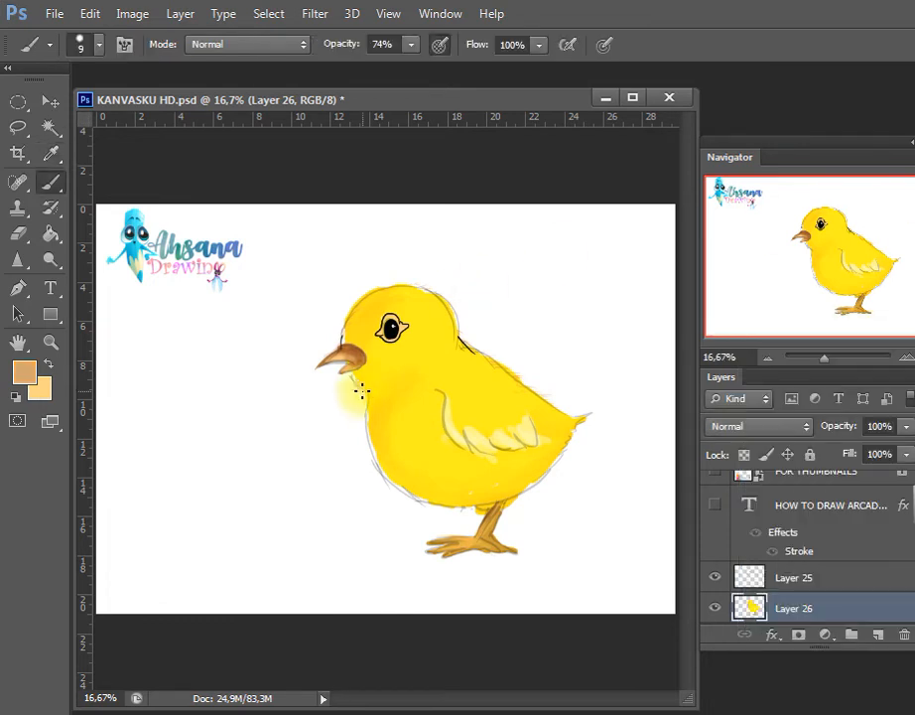
{"action": "mouse_move", "coordinate": [373, 410]}
{"action": "left_mouse_down"}
{"action": "mouse_move", "coordinate": [374, 468]}
{"action": "mouse_move", "coordinate": [401, 497]}
{"action": "mouse_move", "coordinate": [457, 507]}
{"action": "mouse_move", "coordinate": [423, 505]}
{"action": "mouse_move", "coordinate": [551, 471]}
{"action": "mouse_move", "coordinate": [573, 445]}
{"action": "mouse_move", "coordinate": [552, 471]}
{"action": "mouse_move", "coordinate": [583, 425]}
{"action": "mouse_move", "coordinate": [555, 398]}
{"action": "mouse_move", "coordinate": [548, 402]}
{"action": "mouse_move", "coordinate": [562, 401]}
{"action": "mouse_move", "coordinate": [560, 415]}
{"action": "mouse_move", "coordinate": [591, 411]}
{"action": "left_mouse_up"}
{"action": "left_click", "coordinate": [552, 469]}
{"action": "left_click_drag", "start_coordinate": [544, 467], "coordinate": [526, 494]}
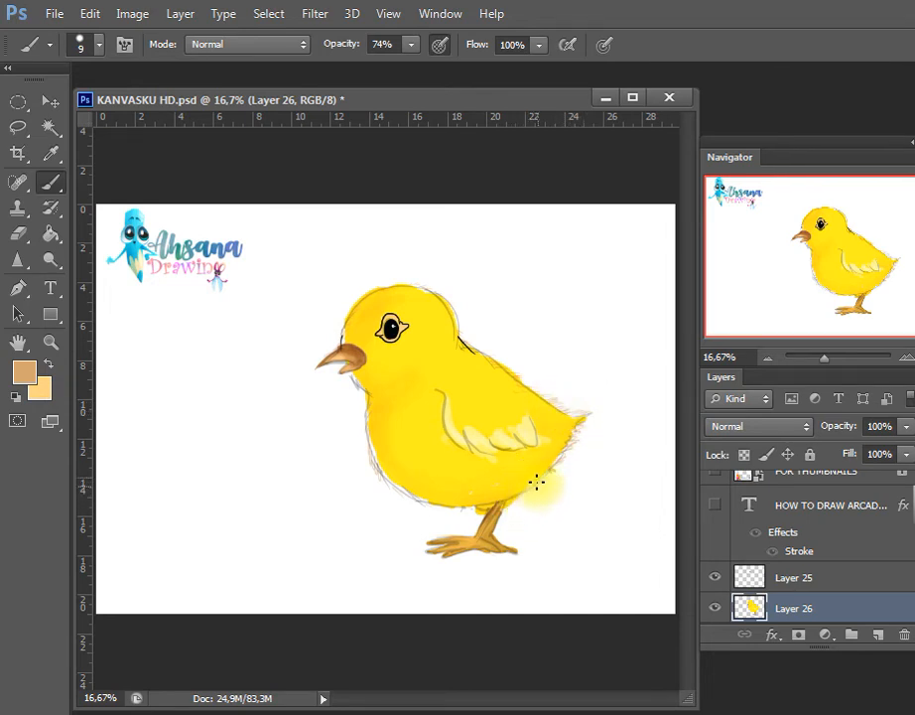
{"action": "left_click_drag", "start_coordinate": [464, 511], "coordinate": [454, 511]}
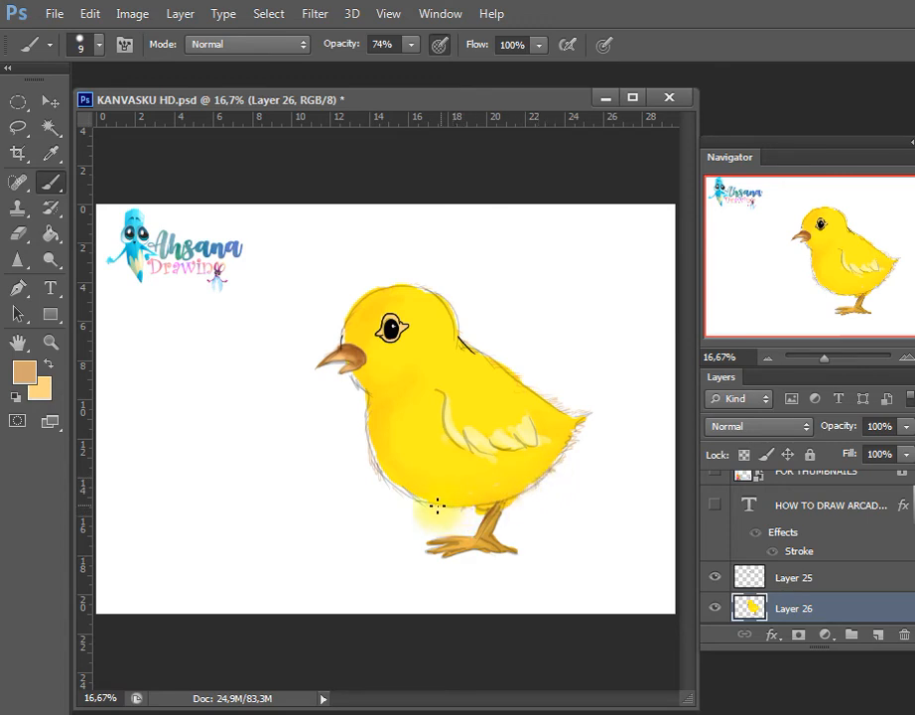
Add tan-brown feather strokes around the head and throat, and along the wing feather edges
{"action": "left_click", "coordinate": [431, 303]}
{"action": "left_click", "coordinate": [355, 331]}
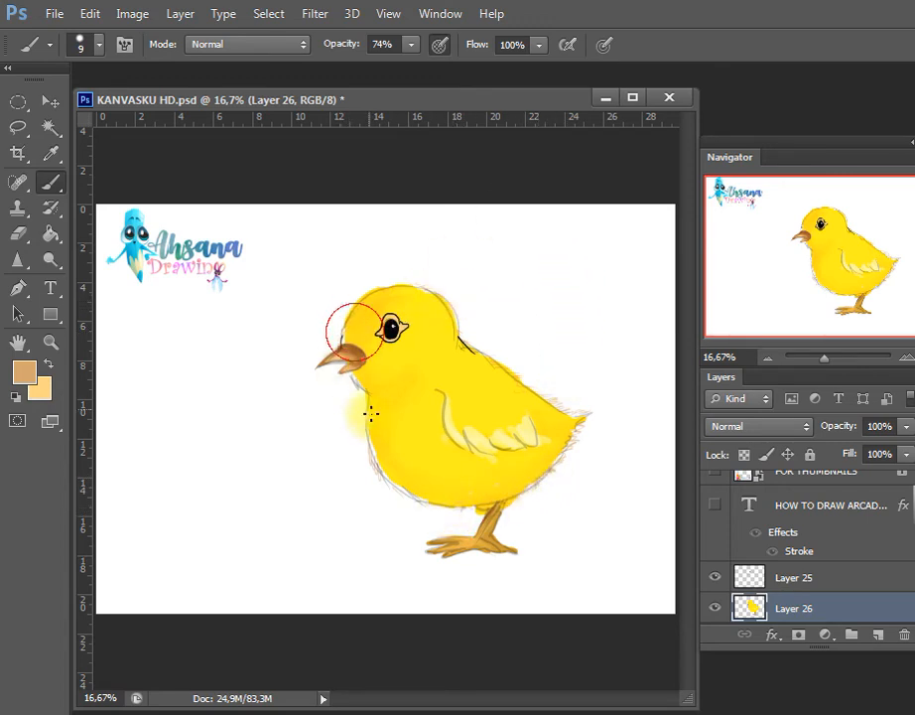
{"action": "left_click", "coordinate": [367, 409]}
{"action": "left_click", "coordinate": [354, 385]}
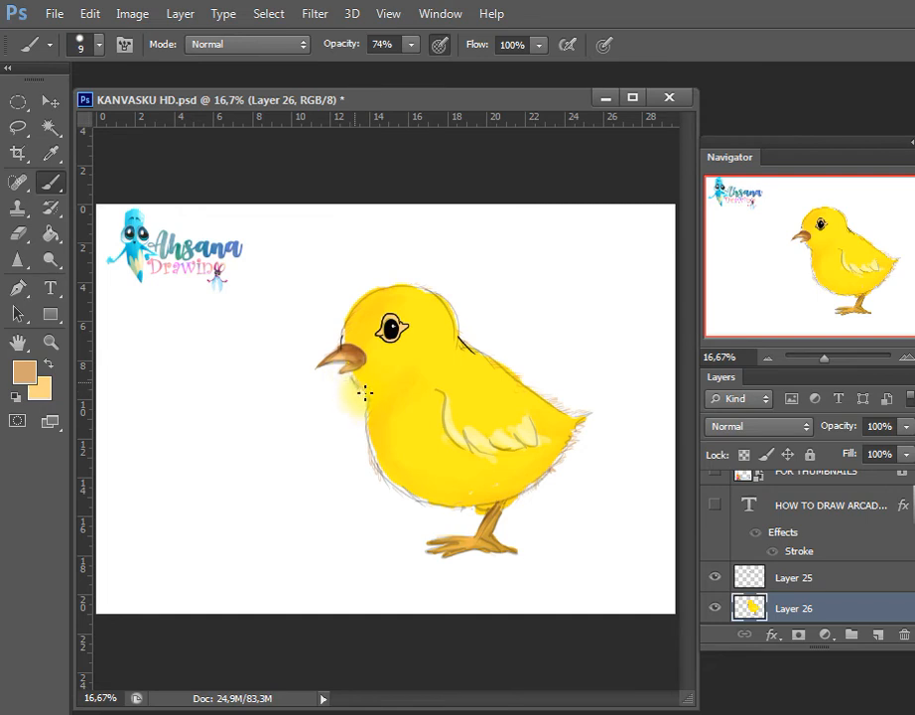
{"action": "left_click", "coordinate": [459, 443]}
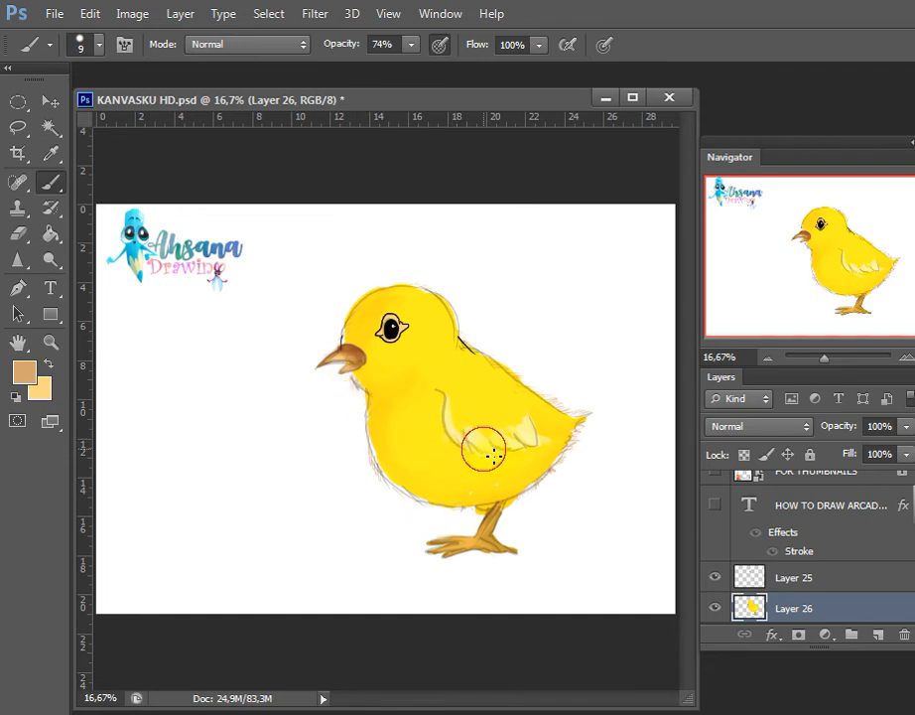
{"action": "left_click", "coordinate": [536, 433]}
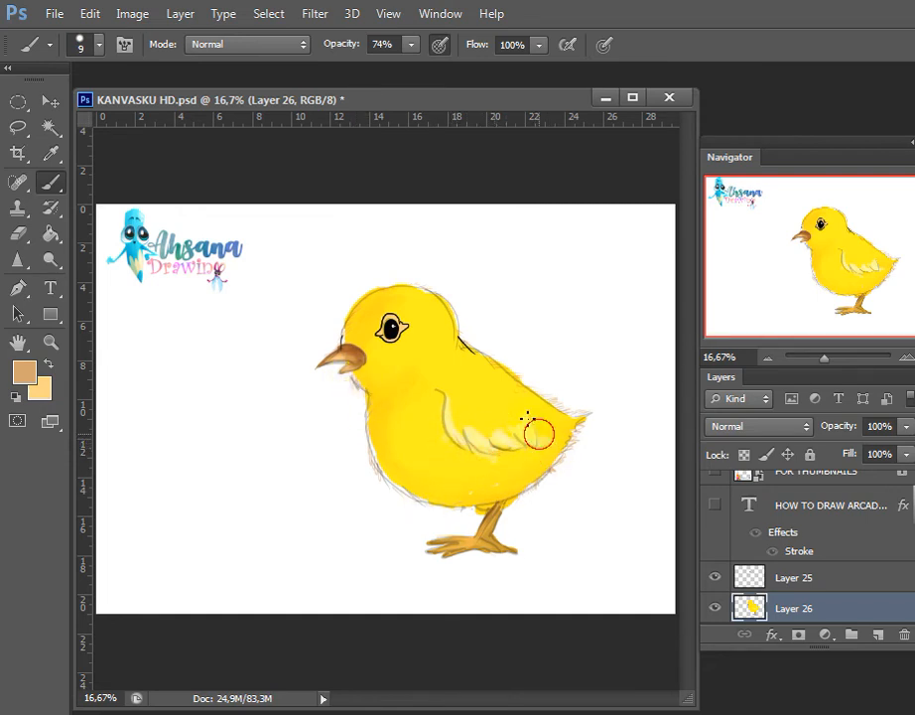
Fade the sketch outline on Layer 25 along the back and head with a size 80 eraser at 32% opacity
{"action": "left_click", "coordinate": [799, 578]}
{"action": "key", "text": "e"}
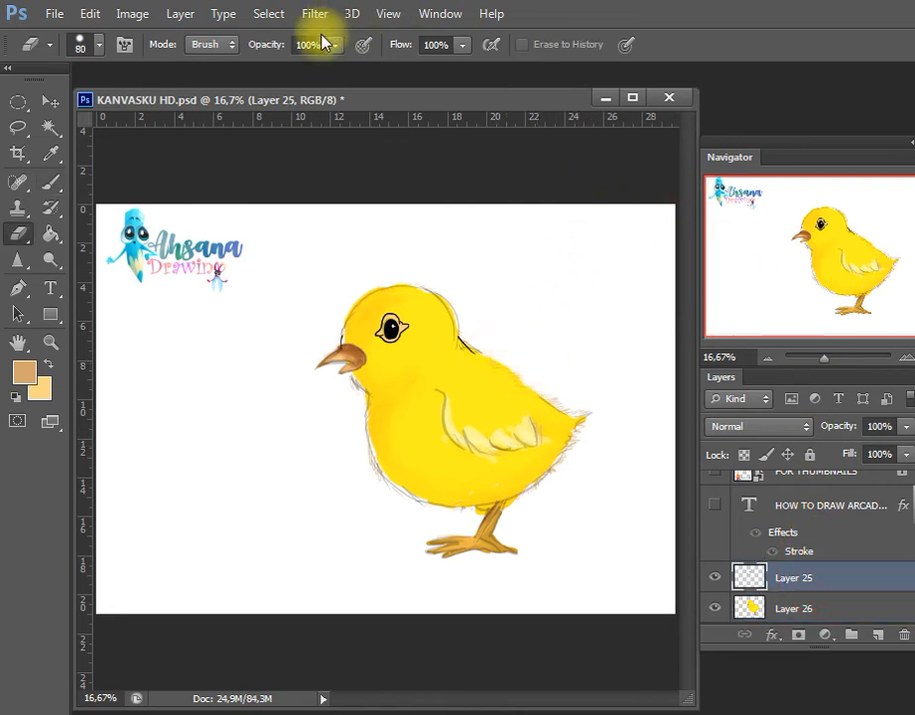
{"action": "left_click", "coordinate": [334, 45]}
{"action": "left_click_drag", "start_coordinate": [337, 66], "coordinate": [266, 66]}
{"action": "mouse_move", "coordinate": [513, 376]}
{"action": "left_mouse_down"}
{"action": "mouse_move", "coordinate": [472, 346]}
{"action": "mouse_move", "coordinate": [481, 342]}
{"action": "mouse_move", "coordinate": [472, 368]}
{"action": "mouse_move", "coordinate": [465, 349]}
{"action": "mouse_move", "coordinate": [444, 337]}
{"action": "mouse_move", "coordinate": [455, 340]}
{"action": "mouse_move", "coordinate": [438, 310]}
{"action": "mouse_move", "coordinate": [446, 306]}
{"action": "mouse_move", "coordinate": [415, 289]}
{"action": "mouse_move", "coordinate": [378, 284]}
{"action": "mouse_move", "coordinate": [411, 290]}
{"action": "mouse_move", "coordinate": [359, 297]}
{"action": "mouse_move", "coordinate": [339, 323]}
{"action": "left_mouse_up"}
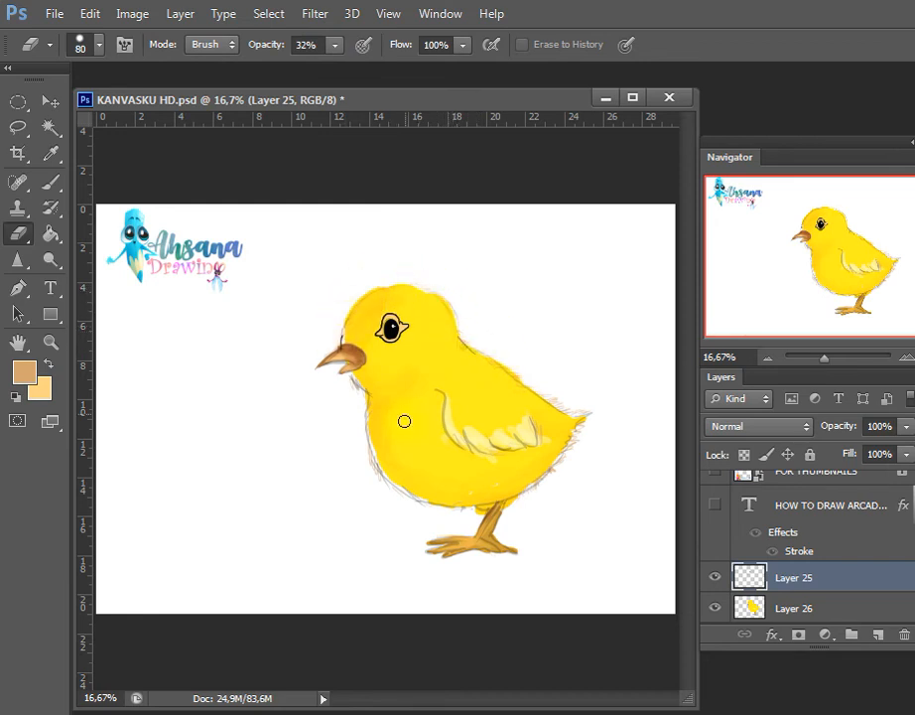
Fade the remaining Layer 25 outline around the breast, belly, tail and wing with the same eraser
{"action": "mouse_move", "coordinate": [364, 421]}
{"action": "left_mouse_down"}
{"action": "mouse_move", "coordinate": [367, 381]}
{"action": "mouse_move", "coordinate": [349, 388]}
{"action": "mouse_move", "coordinate": [360, 386]}
{"action": "mouse_move", "coordinate": [372, 475]}
{"action": "mouse_move", "coordinate": [410, 498]}
{"action": "mouse_move", "coordinate": [363, 457]}
{"action": "mouse_move", "coordinate": [417, 493]}
{"action": "left_mouse_up"}
{"action": "left_click_drag", "start_coordinate": [604, 399], "coordinate": [574, 437]}
{"action": "left_click_drag", "start_coordinate": [576, 439], "coordinate": [508, 494]}
{"action": "left_click_drag", "start_coordinate": [429, 397], "coordinate": [438, 401]}
{"action": "left_click_drag", "start_coordinate": [498, 370], "coordinate": [457, 380]}
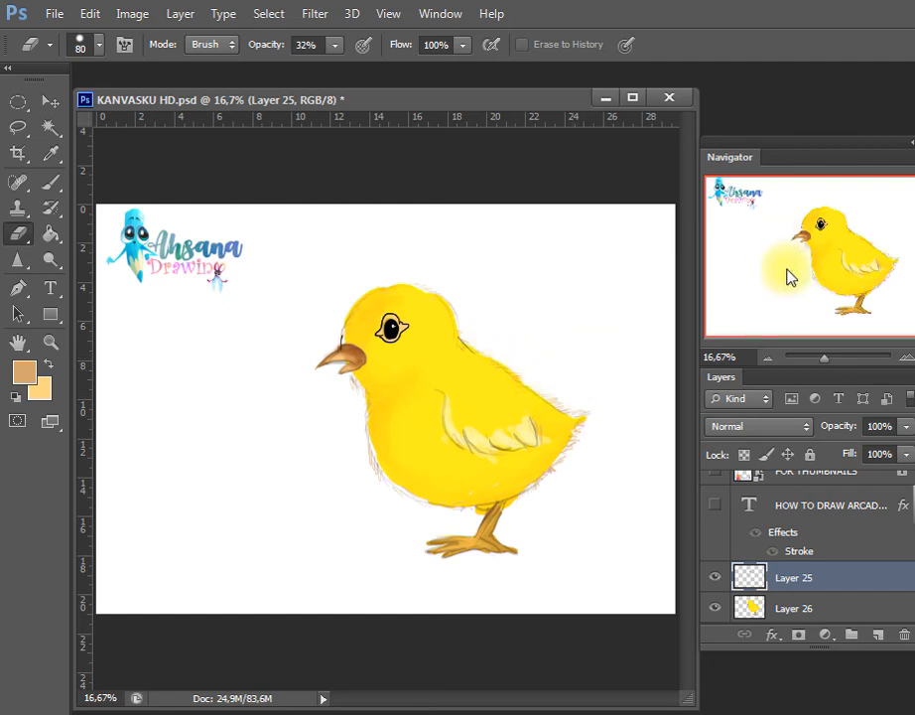
Fade the sketch outline around the eye on Layer 25 with the size 80 eraser, undo the excess erasing over the pupil, and save
{"action": "key", "text": "ctrl+s"}
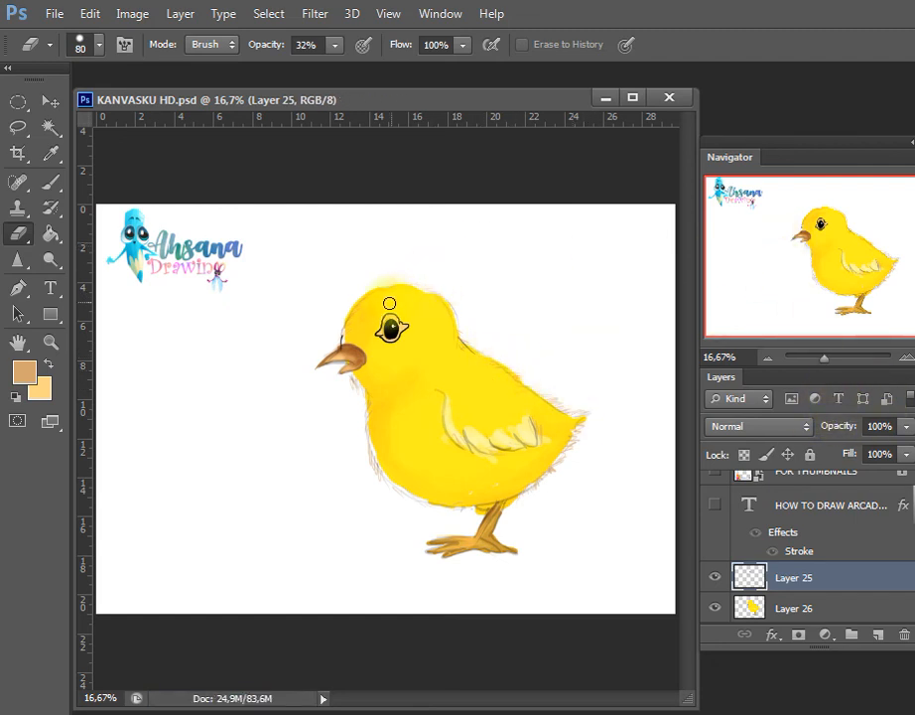
{"action": "mouse_move", "coordinate": [392, 303]}
{"action": "left_mouse_down"}
{"action": "mouse_move", "coordinate": [375, 337]}
{"action": "mouse_move", "coordinate": [387, 338]}
{"action": "mouse_move", "coordinate": [414, 325]}
{"action": "mouse_move", "coordinate": [385, 320]}
{"action": "mouse_move", "coordinate": [409, 340]}
{"action": "left_mouse_up"}
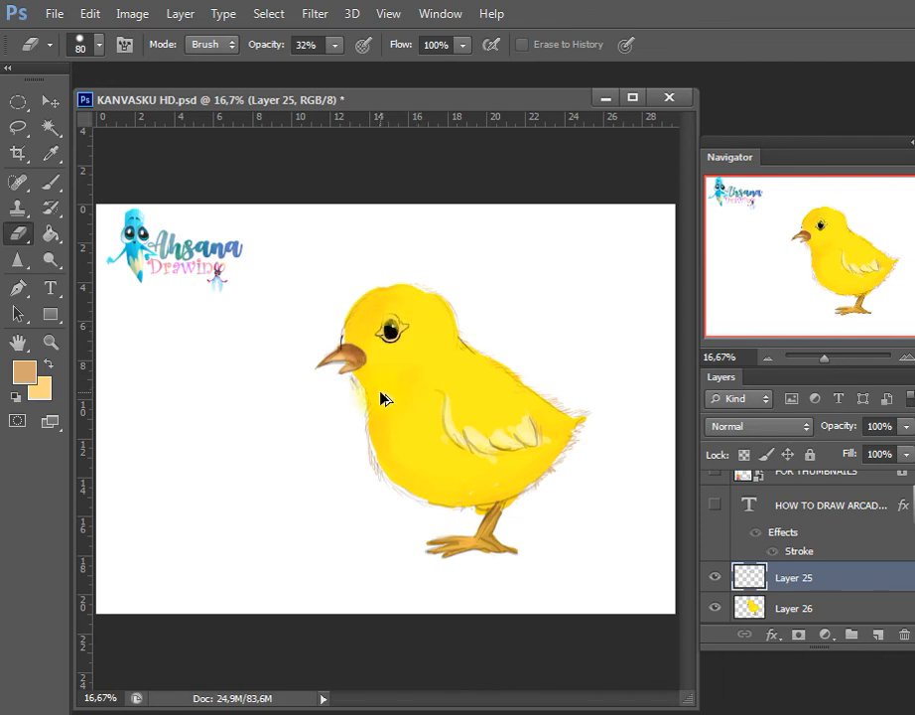
{"action": "key", "text": "ctrl+alt+z"}
{"action": "key", "text": "ctrl+alt+z"}
{"action": "key", "text": "ctrl+alt+z"}
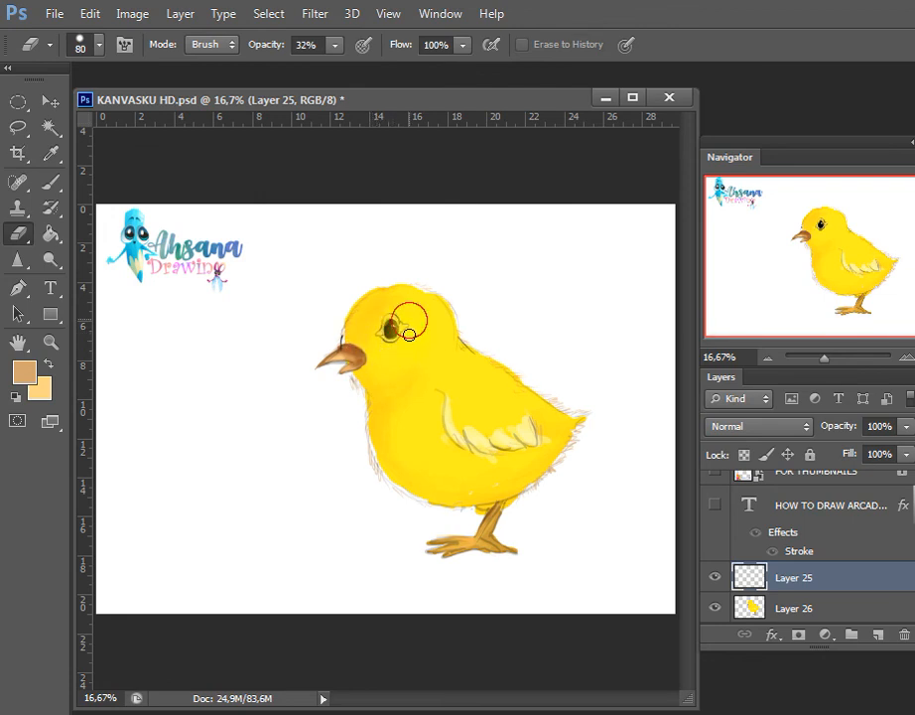
{"action": "key", "text": "ctrl+z"}
{"action": "key", "text": "ctrl+s"}
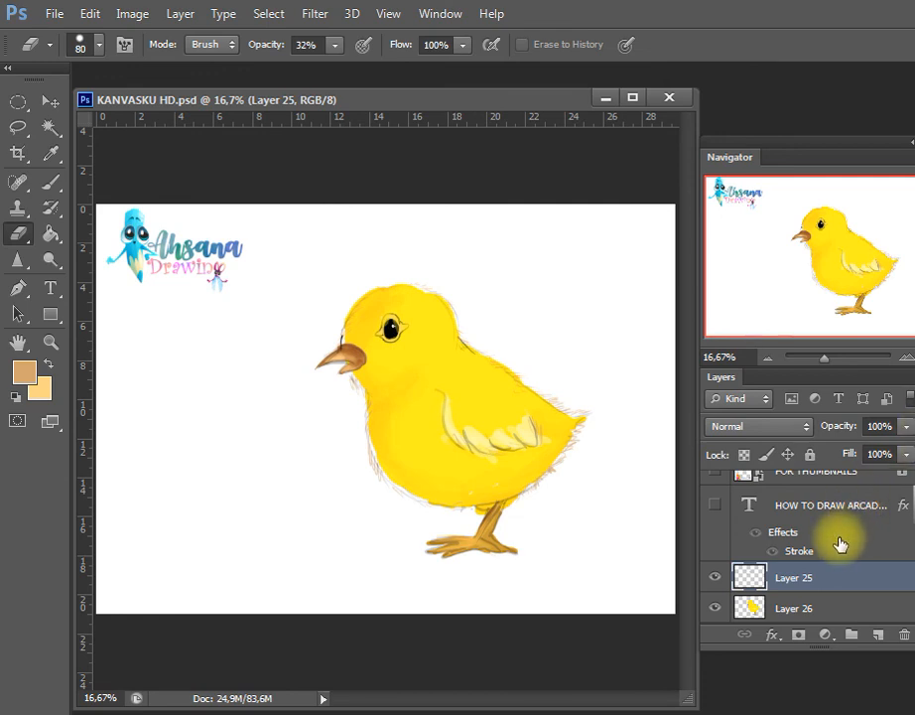
Create a new empty layer directly above the ahsana layer, beneath the chick's color layer
{"action": "left_click", "coordinate": [835, 607]}
{"action": "left_click_drag", "start_coordinate": [914, 575], "coordinate": [914, 593]}
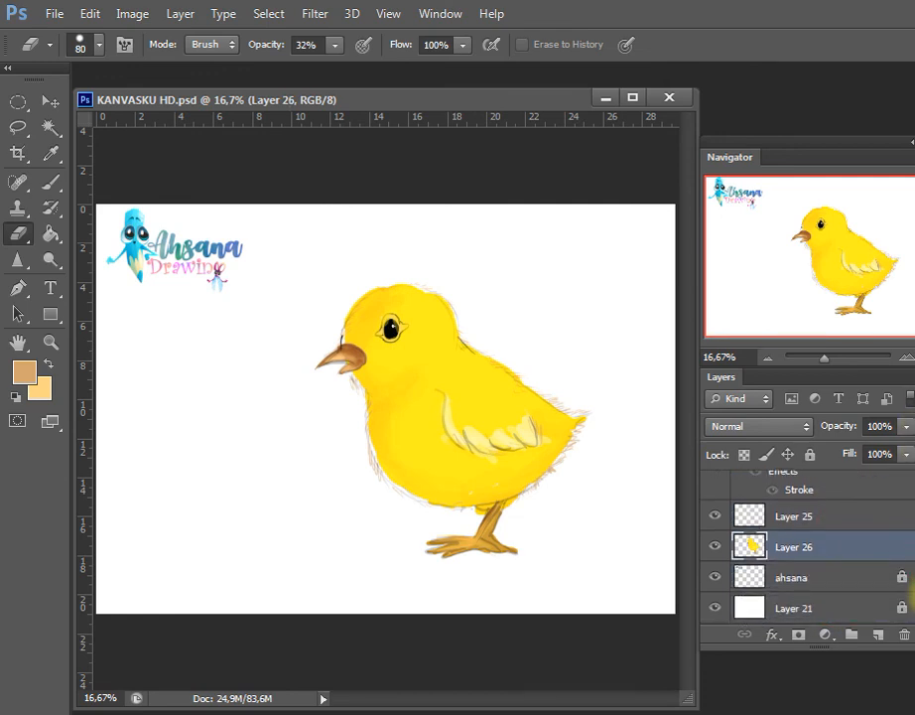
{"action": "left_click", "coordinate": [866, 578]}
{"action": "left_click", "coordinate": [878, 634]}
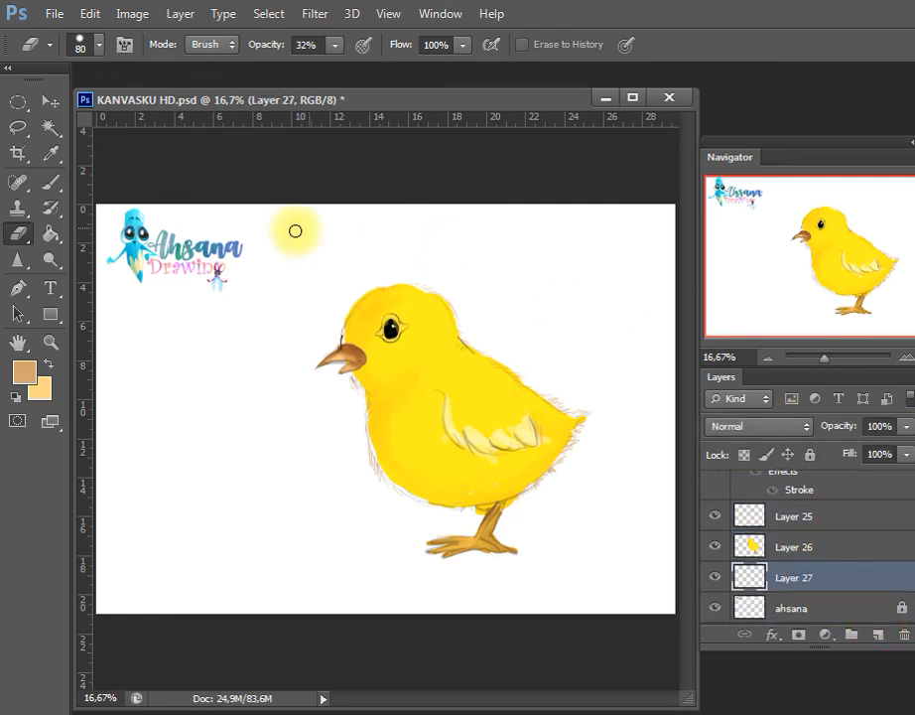
Paint a flat grey oval ground shadow beneath the chick's feet on Layer 27 with a size 100 brush at 74% opacity
{"action": "left_click", "coordinate": [23, 372]}
{"action": "left_click_drag", "start_coordinate": [808, 422], "coordinate": [755, 478]}
{"action": "key", "text": "Return"}
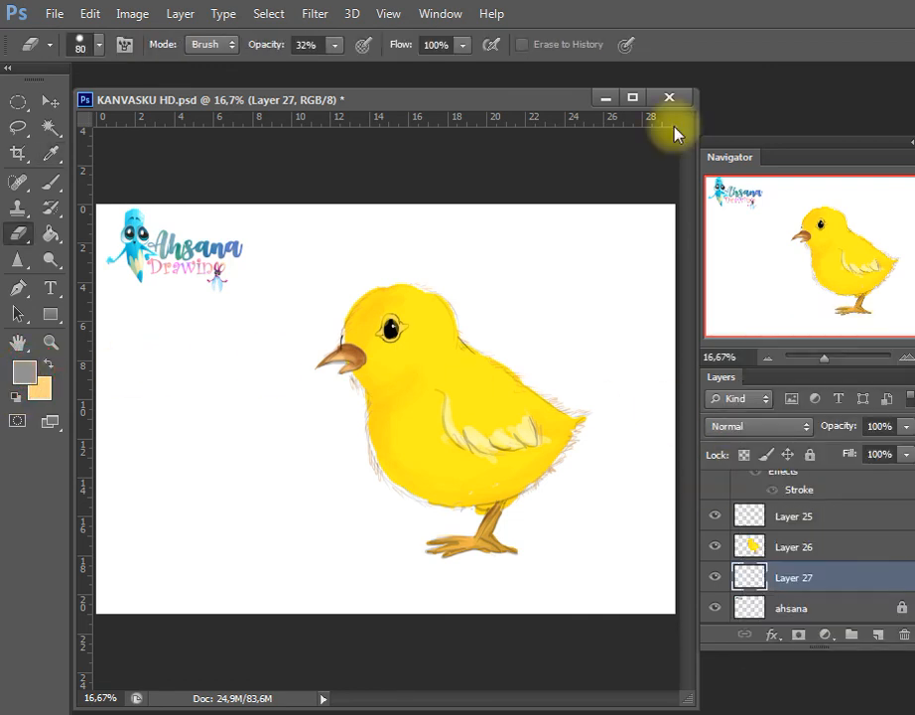
{"action": "key", "text": "b"}
{"action": "key", "text": "bracketright"}
{"action": "key", "text": "bracketright"}
{"action": "key", "text": "bracketright"}
{"action": "key", "text": "bracketright"}
{"action": "key", "text": "bracketright"}
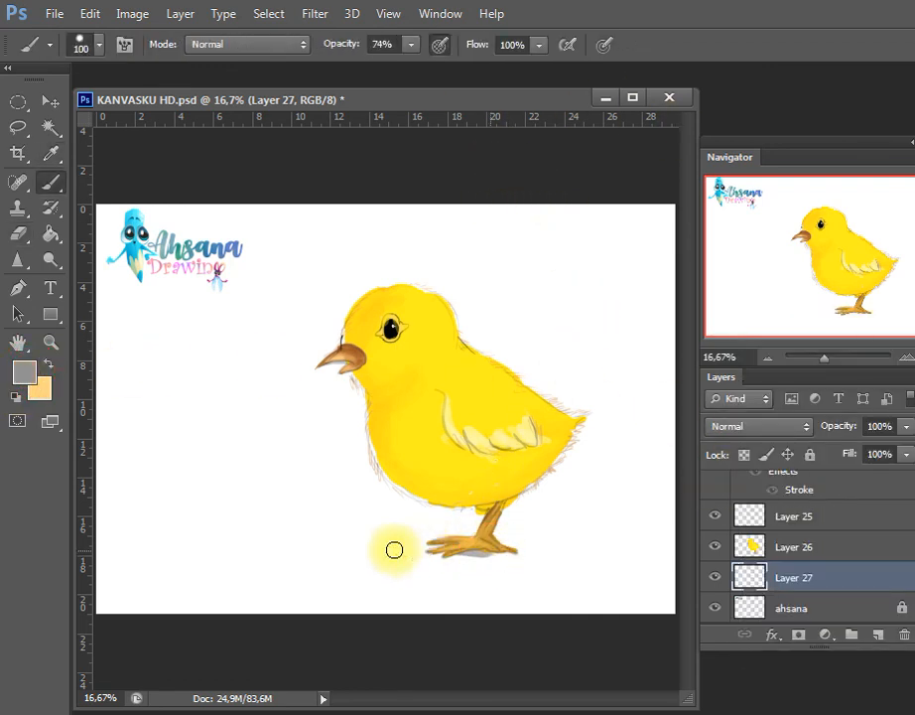
{"action": "mouse_move", "coordinate": [379, 551]}
{"action": "left_mouse_down"}
{"action": "mouse_move", "coordinate": [490, 558]}
{"action": "mouse_move", "coordinate": [433, 548]}
{"action": "mouse_move", "coordinate": [468, 544]}
{"action": "left_mouse_up"}
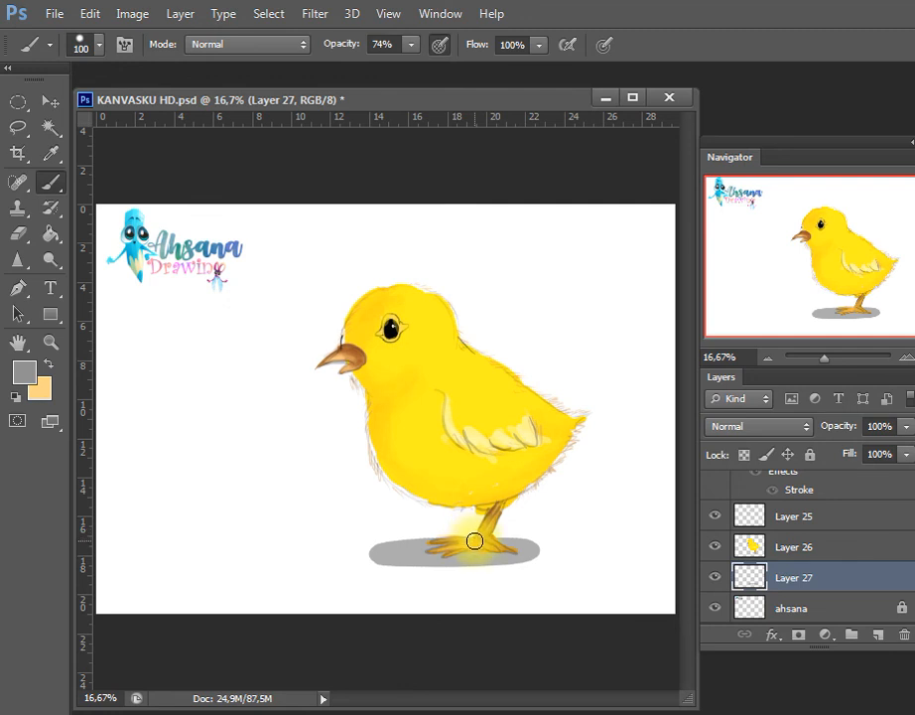